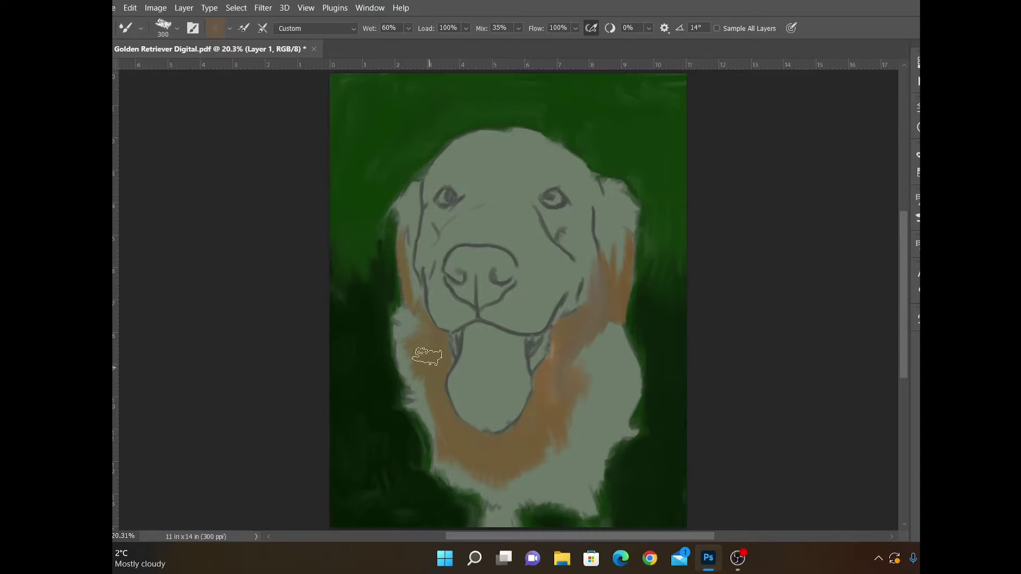
Block in the neck fur with brown and the outer chest fur with warm grey using the 300 px Mixer Brush.
{"action": "left_click_drag", "start_coordinate": [419, 334], "coordinate": [398, 323]}
{"action": "mouse_move", "coordinate": [537, 477]}
{"action": "left_mouse_down"}
{"action": "mouse_move", "coordinate": [579, 425]}
{"action": "mouse_move", "coordinate": [597, 461]}
{"action": "mouse_move", "coordinate": [622, 385]}
{"action": "mouse_move", "coordinate": [640, 430]}
{"action": "mouse_move", "coordinate": [611, 364]}
{"action": "mouse_move", "coordinate": [500, 488]}
{"action": "mouse_move", "coordinate": [426, 410]}
{"action": "mouse_move", "coordinate": [402, 340]}
{"action": "mouse_move", "coordinate": [508, 524]}
{"action": "left_mouse_up"}
{"action": "left_click", "coordinate": [720, 341]}
{"action": "key", "text": "Return"}
{"action": "left_click_drag", "start_coordinate": [569, 513], "coordinate": [590, 522]}
Pick a light cream-tan colour and fill in the forehead, muzzle and cheek of the dog.
{"action": "left_click", "coordinate": [741, 303]}
{"action": "key", "text": "Return"}
{"action": "mouse_move", "coordinate": [515, 252]}
{"action": "left_mouse_down"}
{"action": "mouse_move", "coordinate": [461, 235]}
{"action": "mouse_move", "coordinate": [505, 212]}
{"action": "mouse_move", "coordinate": [537, 250]}
{"action": "mouse_move", "coordinate": [521, 296]}
{"action": "mouse_move", "coordinate": [554, 292]}
{"action": "mouse_move", "coordinate": [569, 250]}
{"action": "mouse_move", "coordinate": [467, 160]}
{"action": "mouse_move", "coordinate": [478, 208]}
{"action": "mouse_move", "coordinate": [556, 151]}
{"action": "mouse_move", "coordinate": [437, 140]}
{"action": "mouse_move", "coordinate": [475, 98]}
{"action": "mouse_move", "coordinate": [544, 131]}
{"action": "mouse_move", "coordinate": [489, 165]}
{"action": "mouse_move", "coordinate": [452, 170]}
{"action": "mouse_move", "coordinate": [393, 250]}
{"action": "mouse_move", "coordinate": [418, 278]}
{"action": "mouse_move", "coordinate": [394, 272]}
{"action": "mouse_move", "coordinate": [382, 176]}
{"action": "mouse_move", "coordinate": [400, 213]}
{"action": "left_mouse_up"}
Paint the shaded side of the face and the adjoining ear with a pale greyish beige.
{"action": "key", "text": "ctrl+plus"}
{"action": "left_click", "coordinate": [101, 439]}
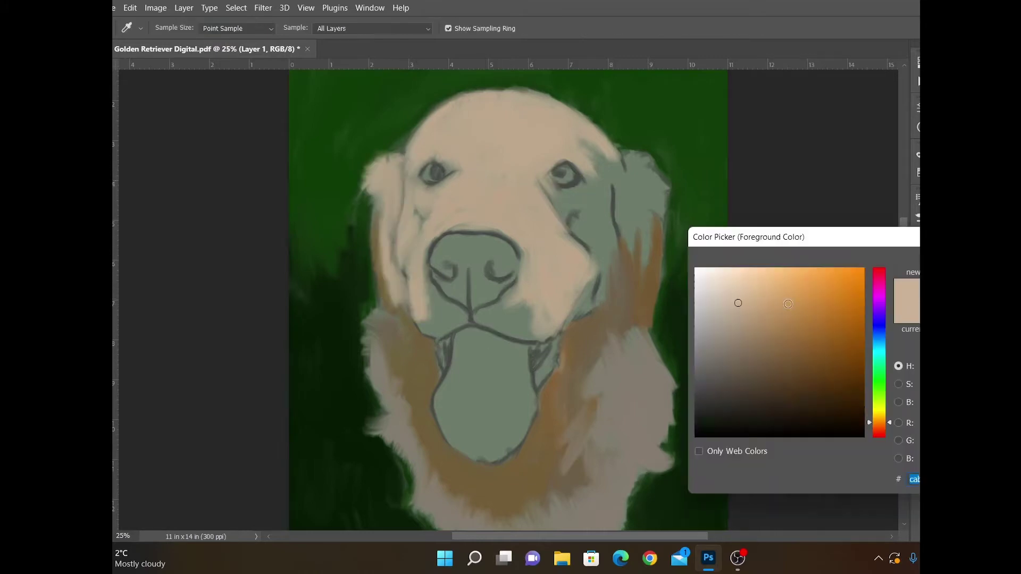
{"action": "left_click", "coordinate": [713, 311]}
{"action": "key", "text": "Return"}
{"action": "mouse_move", "coordinate": [555, 195]}
{"action": "left_mouse_down"}
{"action": "mouse_move", "coordinate": [597, 204]}
{"action": "mouse_move", "coordinate": [586, 318]}
{"action": "mouse_move", "coordinate": [606, 283]}
{"action": "left_mouse_up"}
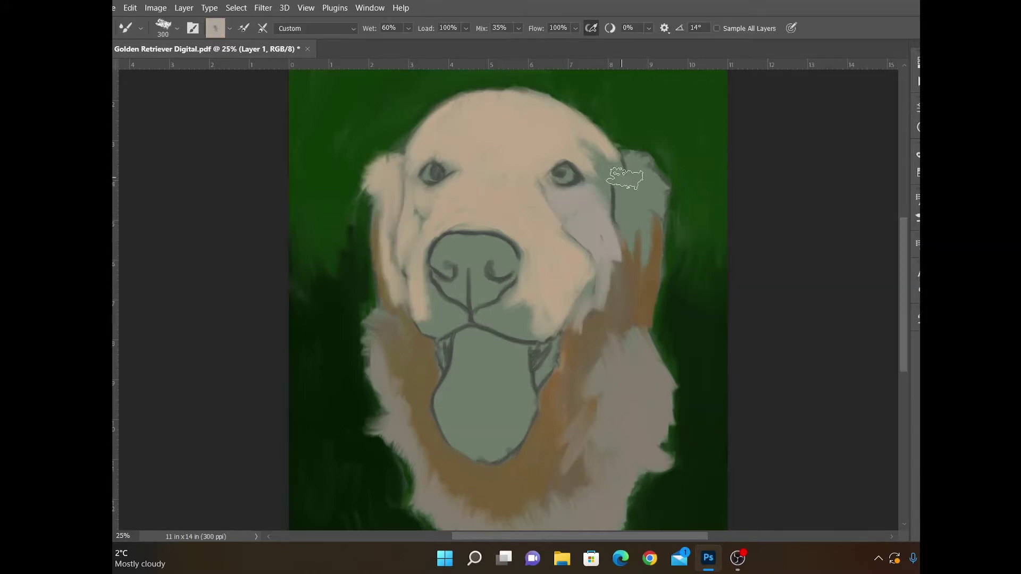
{"action": "mouse_move", "coordinate": [625, 178]}
{"action": "left_mouse_down"}
{"action": "mouse_move", "coordinate": [654, 172]}
{"action": "mouse_move", "coordinate": [643, 249]}
{"action": "mouse_move", "coordinate": [591, 176]}
{"action": "left_mouse_up"}
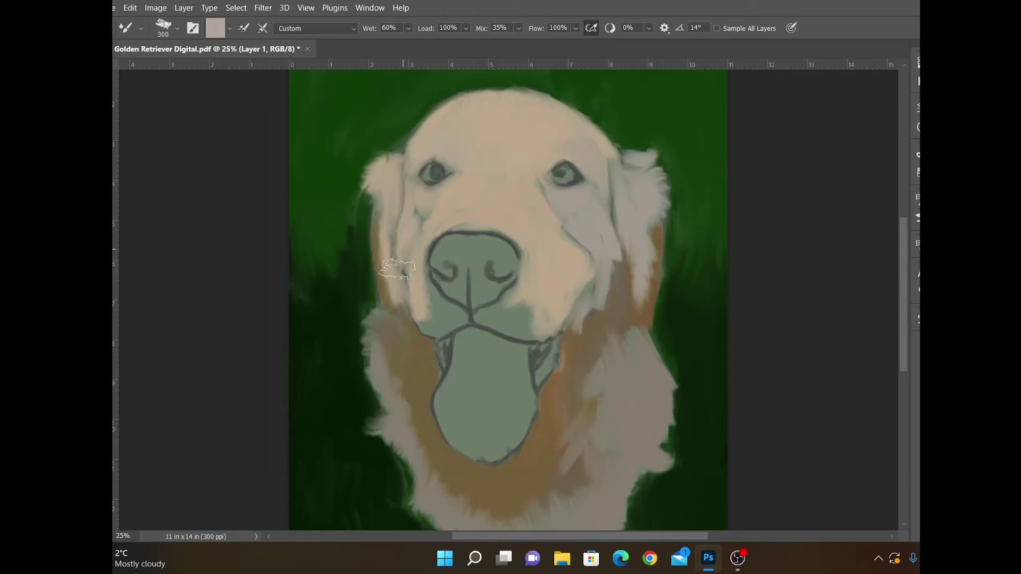
Shade the cheeks beside the muzzle and the brows above both eyes with a mid taupe.
{"action": "left_click", "coordinate": [101, 439]}
{"action": "left_click", "coordinate": [770, 344]}
{"action": "key", "text": "Return"}
{"action": "mouse_move", "coordinate": [540, 213]}
{"action": "left_mouse_down"}
{"action": "mouse_move", "coordinate": [577, 225]}
{"action": "mouse_move", "coordinate": [575, 238]}
{"action": "left_mouse_up"}
{"action": "left_click_drag", "start_coordinate": [417, 227], "coordinate": [411, 205]}
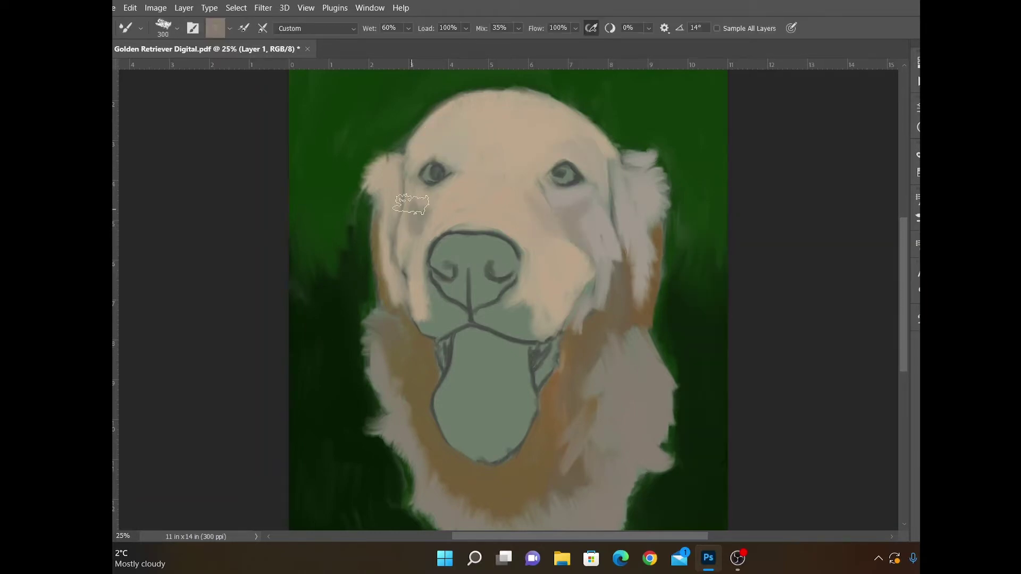
{"action": "left_click_drag", "start_coordinate": [457, 146], "coordinate": [445, 155]}
{"action": "mouse_move", "coordinate": [548, 152]}
{"action": "left_mouse_down"}
{"action": "mouse_move", "coordinate": [531, 134]}
{"action": "mouse_move", "coordinate": [536, 171]}
{"action": "left_mouse_up"}
Paint the upper lips dark grey and the lower nose and nostrils black with a 175 px brush.
{"action": "left_click", "coordinate": [101, 439]}
{"action": "left_click", "coordinate": [707, 383]}
{"action": "key", "text": "Return"}
{"action": "mouse_move", "coordinate": [439, 314]}
{"action": "left_mouse_down"}
{"action": "mouse_move", "coordinate": [430, 318]}
{"action": "mouse_move", "coordinate": [452, 321]}
{"action": "mouse_move", "coordinate": [429, 292]}
{"action": "left_mouse_up"}
{"action": "key", "text": "bracketleft"}
{"action": "key", "text": "bracketleft"}
{"action": "key", "text": "bracketleft"}
{"action": "mouse_move", "coordinate": [479, 319]}
{"action": "left_mouse_down"}
{"action": "mouse_move", "coordinate": [501, 302]}
{"action": "mouse_move", "coordinate": [536, 329]}
{"action": "left_mouse_up"}
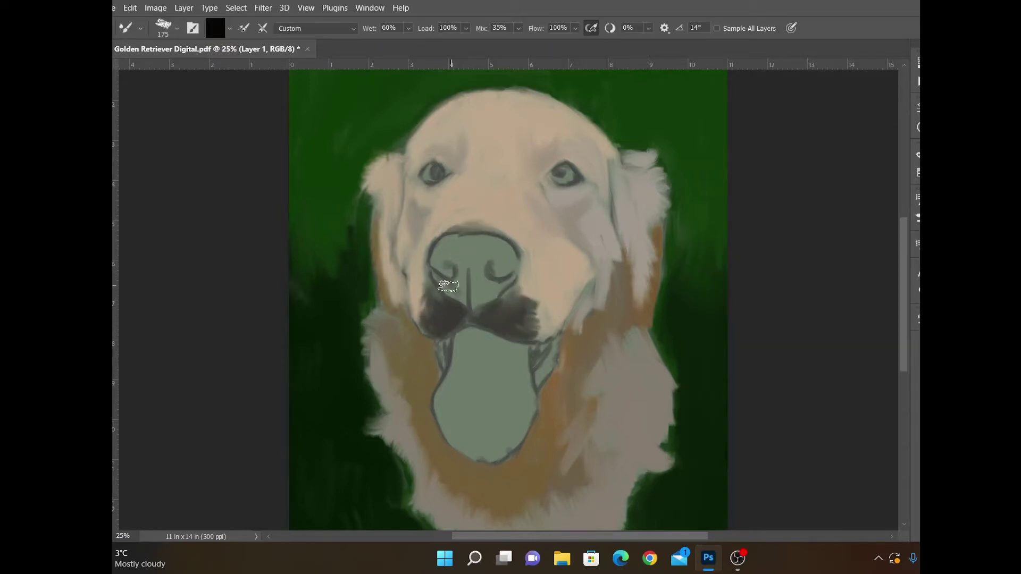
{"action": "mouse_move", "coordinate": [448, 286]}
{"action": "left_mouse_down"}
{"action": "mouse_move", "coordinate": [472, 294]}
{"action": "mouse_move", "coordinate": [449, 263]}
{"action": "mouse_move", "coordinate": [458, 282]}
{"action": "mouse_move", "coordinate": [492, 270]}
{"action": "mouse_move", "coordinate": [485, 300]}
{"action": "mouse_move", "coordinate": [468, 277]}
{"action": "mouse_move", "coordinate": [507, 277]}
{"action": "mouse_move", "coordinate": [471, 275]}
{"action": "mouse_move", "coordinate": [476, 252]}
{"action": "mouse_move", "coordinate": [451, 273]}
{"action": "mouse_move", "coordinate": [491, 277]}
{"action": "mouse_move", "coordinate": [461, 265]}
{"action": "mouse_move", "coordinate": [434, 275]}
{"action": "left_mouse_up"}
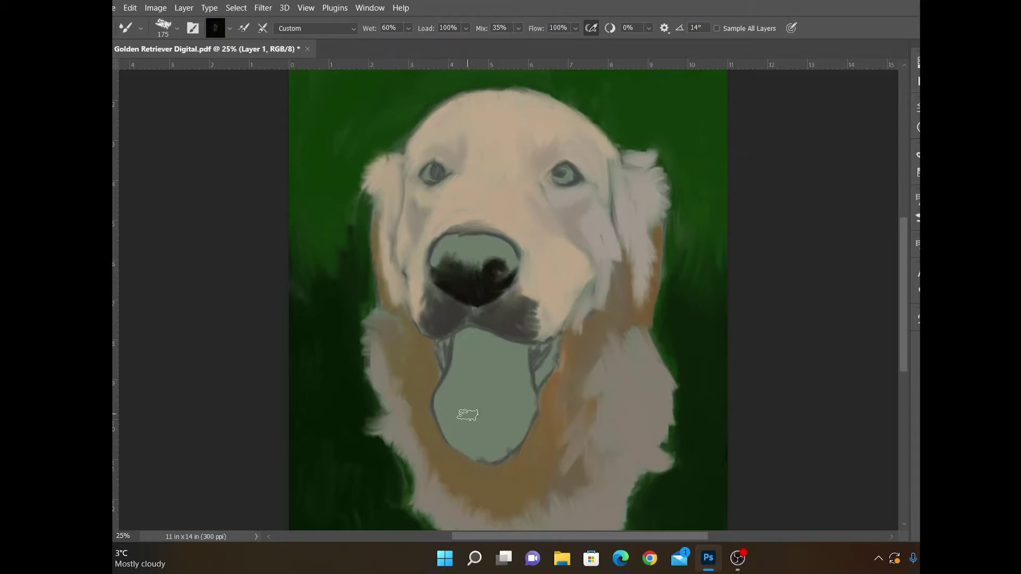
Fill the inner corners of the mouth with near-black at 80 px and extend the lip line in dark grey.
{"action": "left_click", "coordinate": [750, 432]}
{"action": "key", "text": "Return"}
{"action": "key", "text": "bracketleft"}
{"action": "key", "text": "bracketleft"}
{"action": "key", "text": "bracketleft"}
{"action": "key", "text": "bracketleft"}
{"action": "key", "text": "bracketleft"}
{"action": "mouse_move", "coordinate": [533, 360]}
{"action": "left_mouse_down"}
{"action": "mouse_move", "coordinate": [537, 372]}
{"action": "mouse_move", "coordinate": [552, 352]}
{"action": "left_mouse_up"}
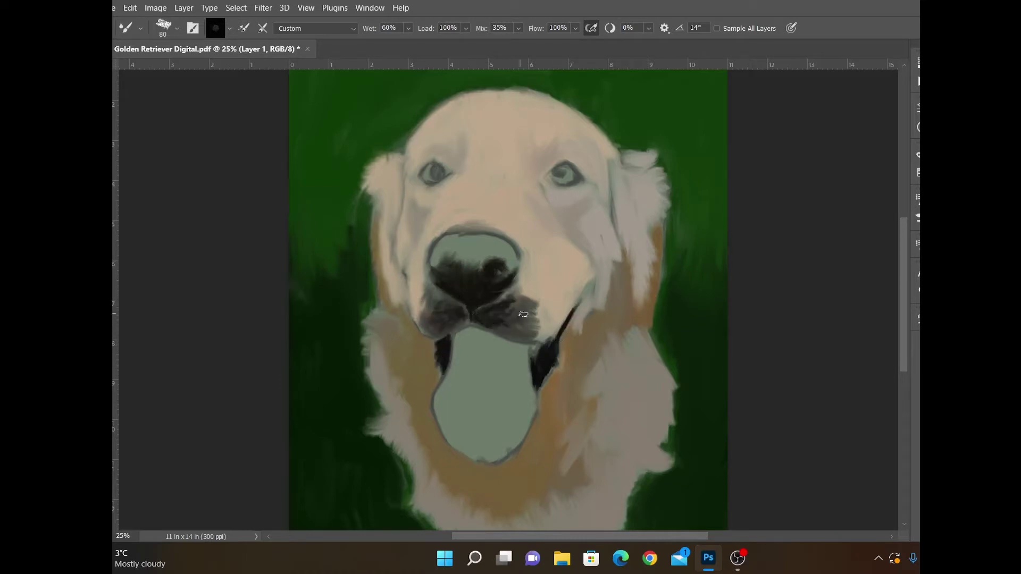
{"action": "left_click", "coordinate": [740, 387]}
{"action": "left_click", "coordinate": [744, 410]}
{"action": "key", "text": "Return"}
Fill the tongue with a muted mauve-pink using a 150 px brush.
{"action": "left_click", "coordinate": [103, 420]}
{"action": "left_click", "coordinate": [880, 272]}
{"action": "left_click", "coordinate": [756, 357]}
{"action": "key", "text": "Return"}
{"action": "key", "text": "bracketright"}
{"action": "key", "text": "bracketright"}
{"action": "key", "text": "bracketright"}
{"action": "key", "text": "bracketright"}
{"action": "mouse_move", "coordinate": [479, 377]}
{"action": "left_mouse_down"}
{"action": "mouse_move", "coordinate": [476, 426]}
{"action": "mouse_move", "coordinate": [462, 391]}
{"action": "mouse_move", "coordinate": [437, 405]}
{"action": "mouse_move", "coordinate": [450, 416]}
{"action": "mouse_move", "coordinate": [468, 398]}
{"action": "mouse_move", "coordinate": [458, 348]}
{"action": "mouse_move", "coordinate": [495, 343]}
{"action": "mouse_move", "coordinate": [499, 357]}
{"action": "mouse_move", "coordinate": [484, 343]}
{"action": "mouse_move", "coordinate": [492, 379]}
{"action": "mouse_move", "coordinate": [525, 369]}
{"action": "mouse_move", "coordinate": [450, 439]}
{"action": "mouse_move", "coordinate": [505, 451]}
{"action": "mouse_move", "coordinate": [520, 436]}
{"action": "mouse_move", "coordinate": [528, 387]}
{"action": "mouse_move", "coordinate": [479, 423]}
{"action": "mouse_move", "coordinate": [520, 413]}
{"action": "left_mouse_up"}
Pick a muted reddish brown and fill in the upper part of the nose.
{"action": "left_click", "coordinate": [98, 420]}
{"action": "left_click", "coordinate": [880, 426]}
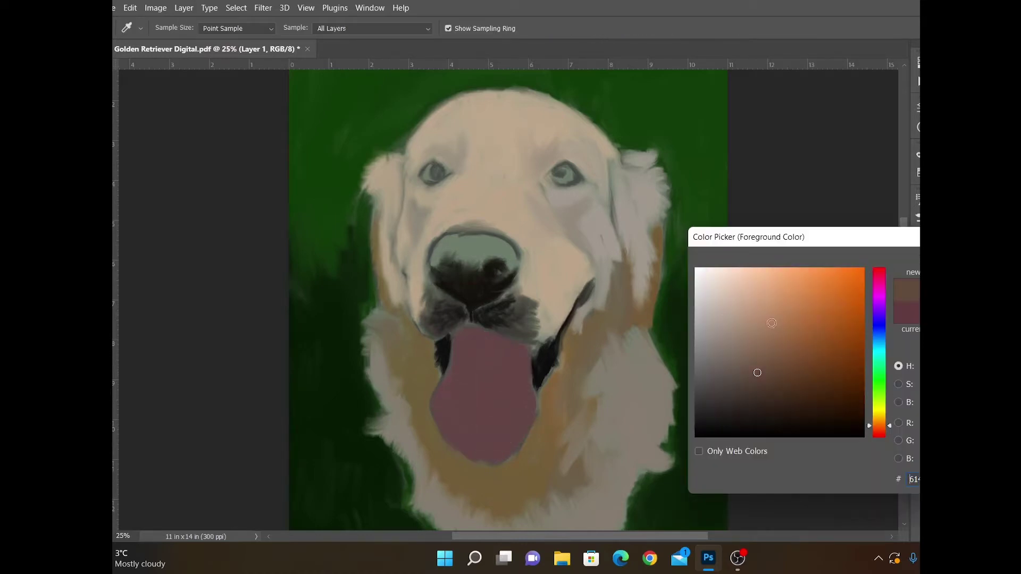
{"action": "left_click", "coordinate": [879, 431]}
{"action": "left_click", "coordinate": [777, 372]}
{"action": "key", "text": "Return"}
{"action": "mouse_move", "coordinate": [468, 254]}
{"action": "left_mouse_down"}
{"action": "mouse_move", "coordinate": [461, 282]}
{"action": "mouse_move", "coordinate": [452, 253]}
{"action": "mouse_move", "coordinate": [437, 248]}
{"action": "mouse_move", "coordinate": [498, 245]}
{"action": "mouse_move", "coordinate": [460, 240]}
{"action": "mouse_move", "coordinate": [466, 251]}
{"action": "mouse_move", "coordinate": [486, 242]}
{"action": "mouse_move", "coordinate": [469, 245]}
{"action": "mouse_move", "coordinate": [473, 264]}
{"action": "mouse_move", "coordinate": [491, 252]}
{"action": "mouse_move", "coordinate": [516, 262]}
{"action": "mouse_move", "coordinate": [493, 224]}
{"action": "mouse_move", "coordinate": [495, 256]}
{"action": "left_mouse_up"}
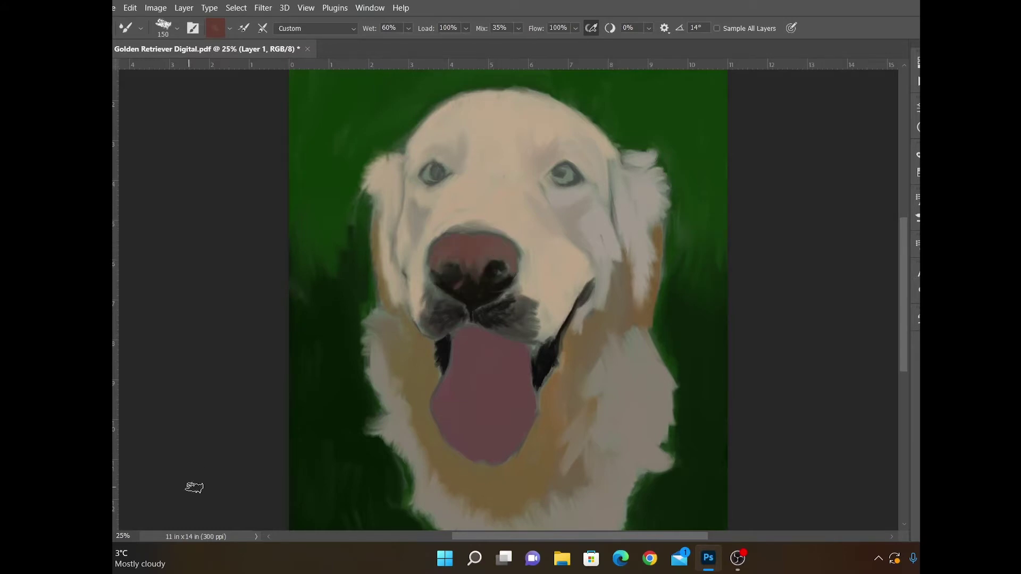
Outline both eyes and paint their pupils in black with a smaller brush.
{"action": "key", "text": "ctrl+plus"}
{"action": "left_click_drag", "start_coordinate": [401, 420], "coordinate": [408, 515]}
{"action": "left_click", "coordinate": [99, 419]}
{"action": "left_click", "coordinate": [698, 434]}
{"action": "key", "text": "Return"}
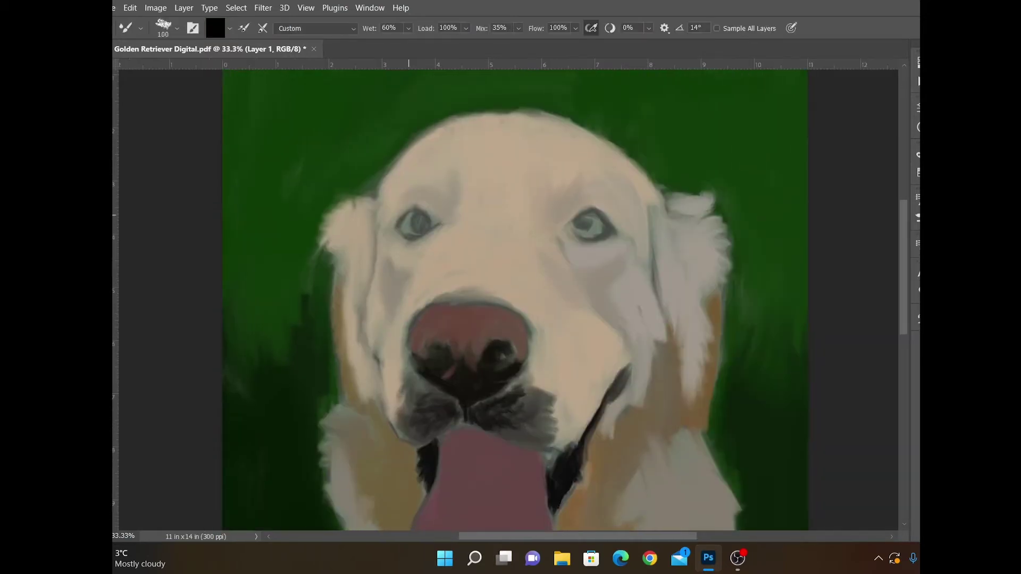
{"action": "key", "text": "bracketleft"}
{"action": "key", "text": "bracketleft"}
{"action": "key", "text": "bracketleft"}
{"action": "key", "text": "bracketleft"}
{"action": "left_click_drag", "start_coordinate": [398, 230], "coordinate": [433, 225]}
{"action": "mouse_move", "coordinate": [567, 228]}
{"action": "left_mouse_down"}
{"action": "mouse_move", "coordinate": [602, 238]}
{"action": "mouse_move", "coordinate": [585, 221]}
{"action": "mouse_move", "coordinate": [598, 267]}
{"action": "left_mouse_up"}
Fill both irises with dark reddish brown using a 40 px brush.
{"action": "key", "text": "ctrl+plus"}
{"action": "left_click", "coordinate": [99, 420]}
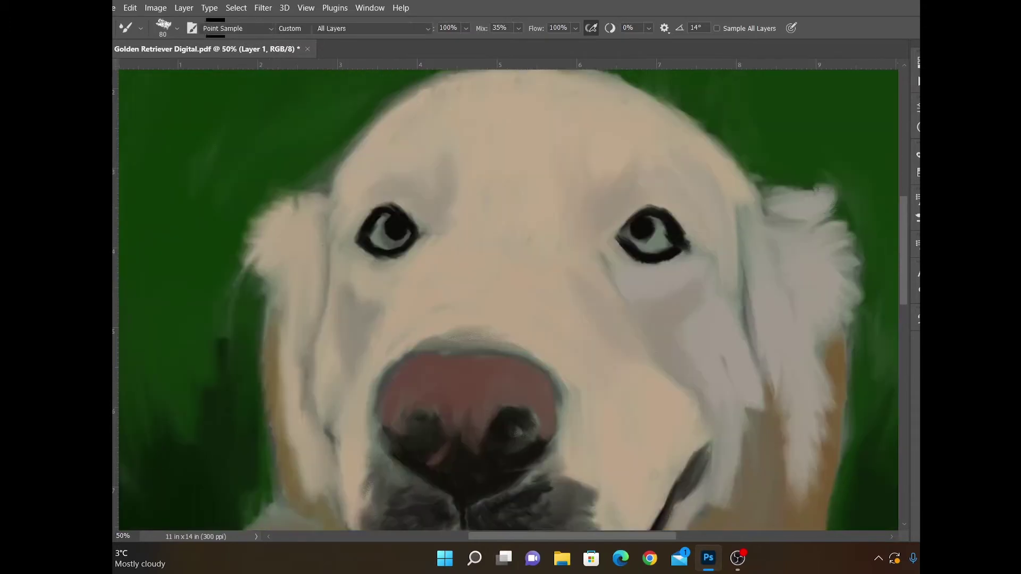
{"action": "left_click", "coordinate": [850, 409]}
{"action": "key", "text": "Return"}
{"action": "key", "text": "bracketleft"}
{"action": "key", "text": "bracketleft"}
{"action": "key", "text": "bracketleft"}
{"action": "key", "text": "bracketleft"}
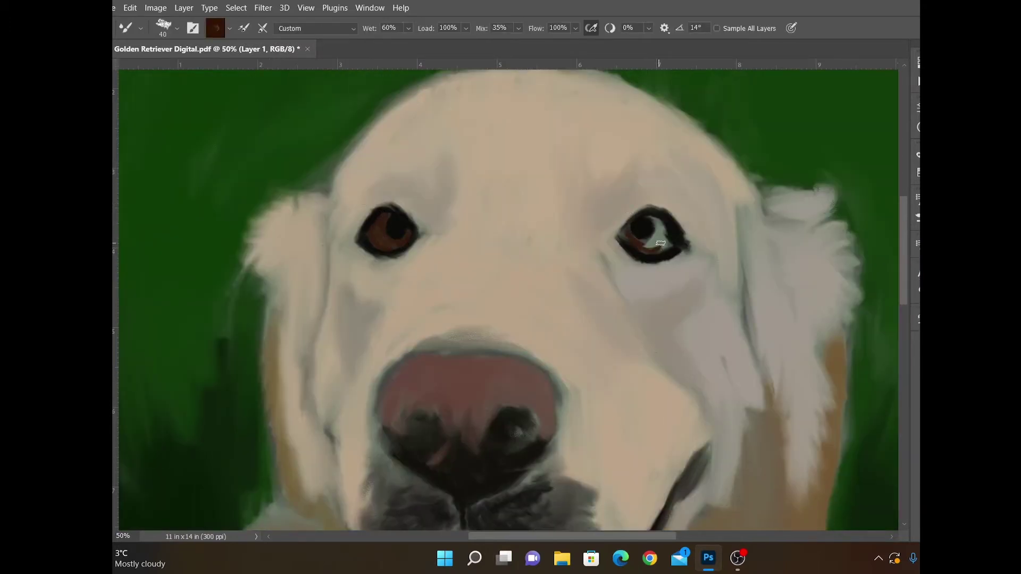
{"action": "left_click_drag", "start_coordinate": [656, 220], "coordinate": [656, 244]}
Add a golden ochre glow to both irises and pick near-black to darken the eye rims.
{"action": "left_click", "coordinate": [99, 420]}
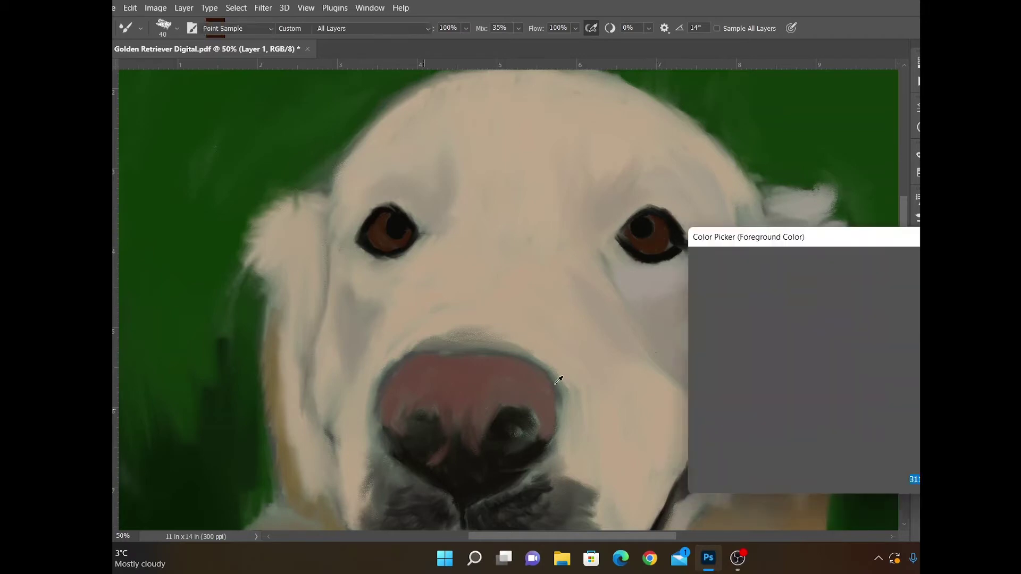
{"action": "left_click", "coordinate": [879, 415]}
{"action": "left_click", "coordinate": [829, 334]}
{"action": "key", "text": "Return"}
{"action": "left_click_drag", "start_coordinate": [400, 244], "coordinate": [388, 245]}
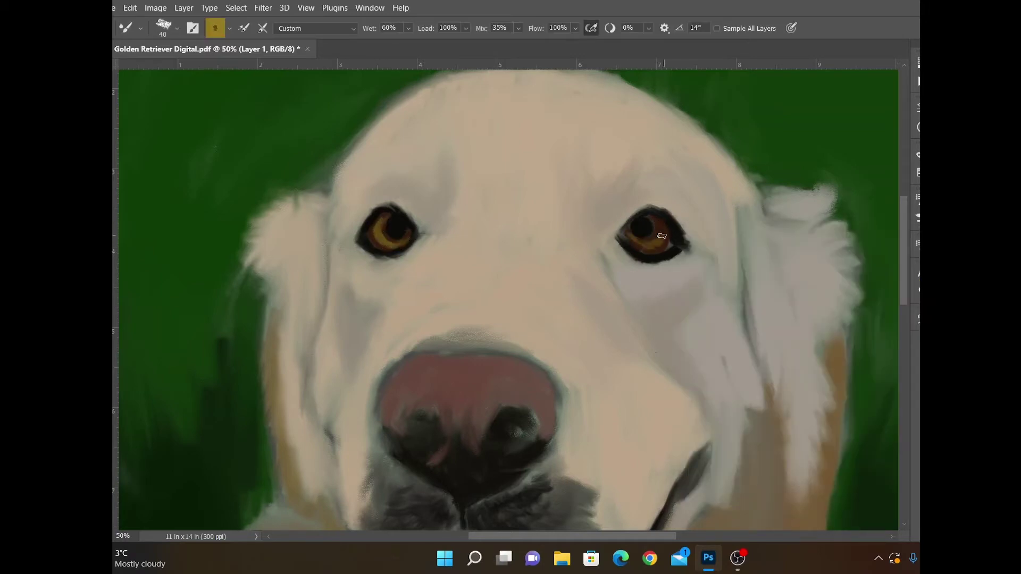
{"action": "left_click", "coordinate": [98, 420]}
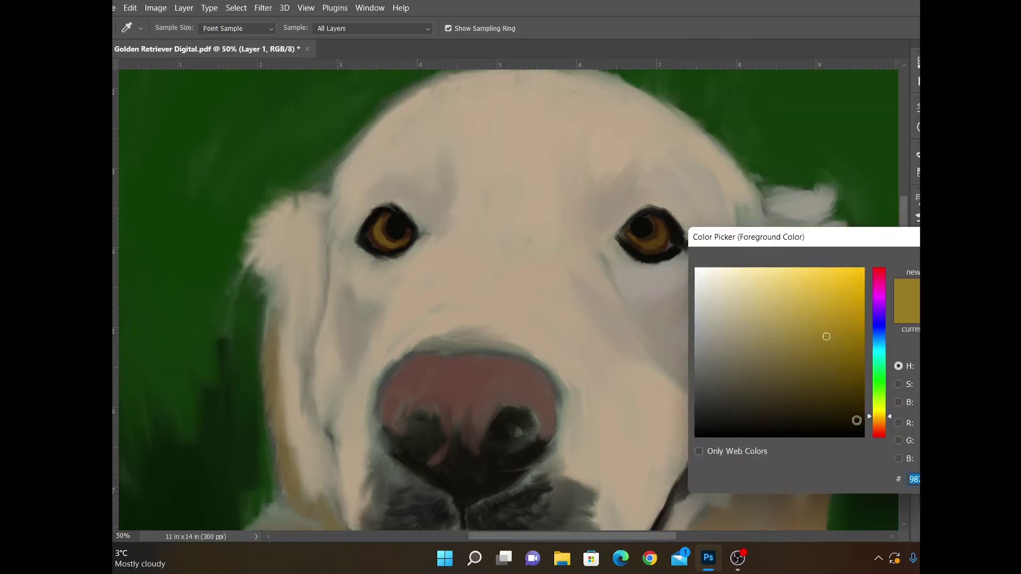
{"action": "left_click", "coordinate": [856, 420]}
{"action": "key", "text": "Return"}
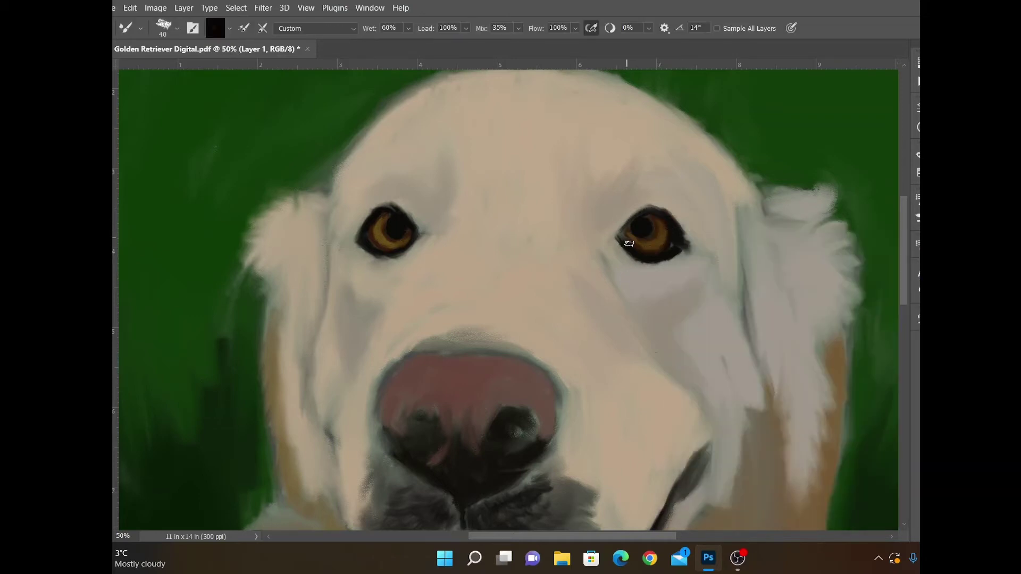
Add pale yellow highlights to the irises and a light sliver in the outer corner of the right-hand eye.
{"action": "left_click", "coordinate": [98, 420]}
{"action": "left_click", "coordinate": [729, 322]}
{"action": "key", "text": "Return"}
{"action": "left_click_drag", "start_coordinate": [675, 231], "coordinate": [673, 243]}
{"action": "left_click", "coordinate": [376, 234], "text": "alt"}
{"action": "left_click", "coordinate": [99, 420]}
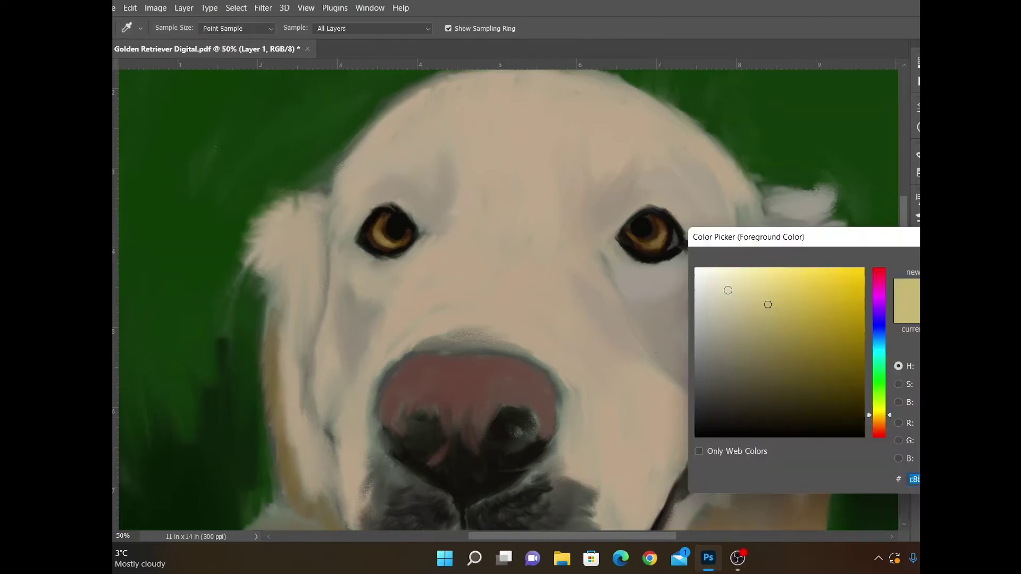
{"action": "left_click", "coordinate": [728, 290]}
{"action": "key", "text": "Return"}
{"action": "left_click_drag", "start_coordinate": [674, 231], "coordinate": [675, 239]}
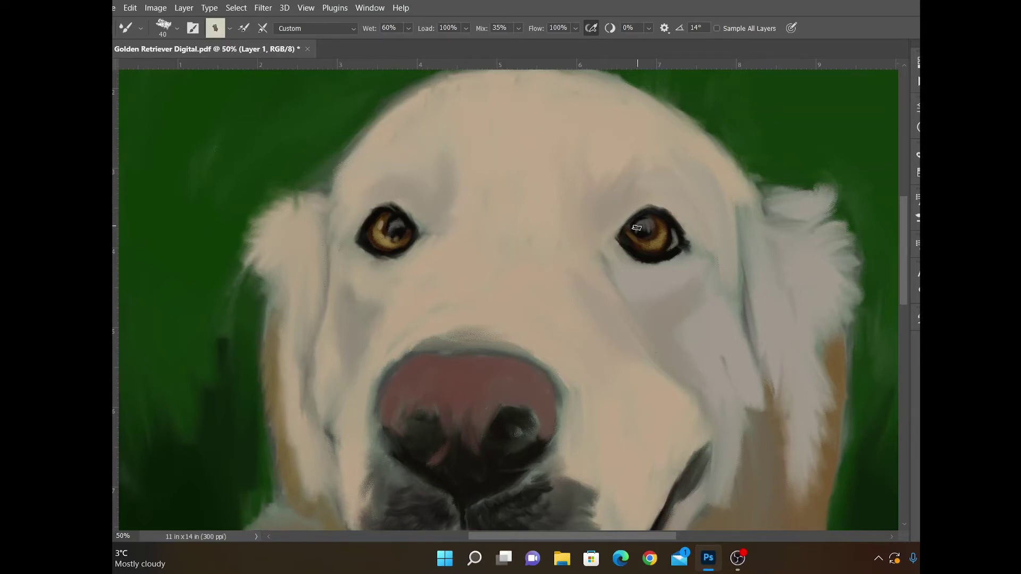
Paint the light reflections over both pupils, brightening them with near-white.
{"action": "left_click_drag", "start_coordinate": [391, 231], "coordinate": [398, 232]}
{"action": "left_click", "coordinate": [98, 420]}
{"action": "left_click", "coordinate": [690, 274]}
{"action": "key", "text": "Return"}
Paint short dark brown hairs above and below the right-hand eye with a 60 px brush.
{"action": "left_click", "coordinate": [99, 484]}
{"action": "left_click", "coordinate": [750, 402]}
{"action": "key", "text": "Return"}
{"action": "left_click_drag", "start_coordinate": [618, 226], "coordinate": [671, 208]}
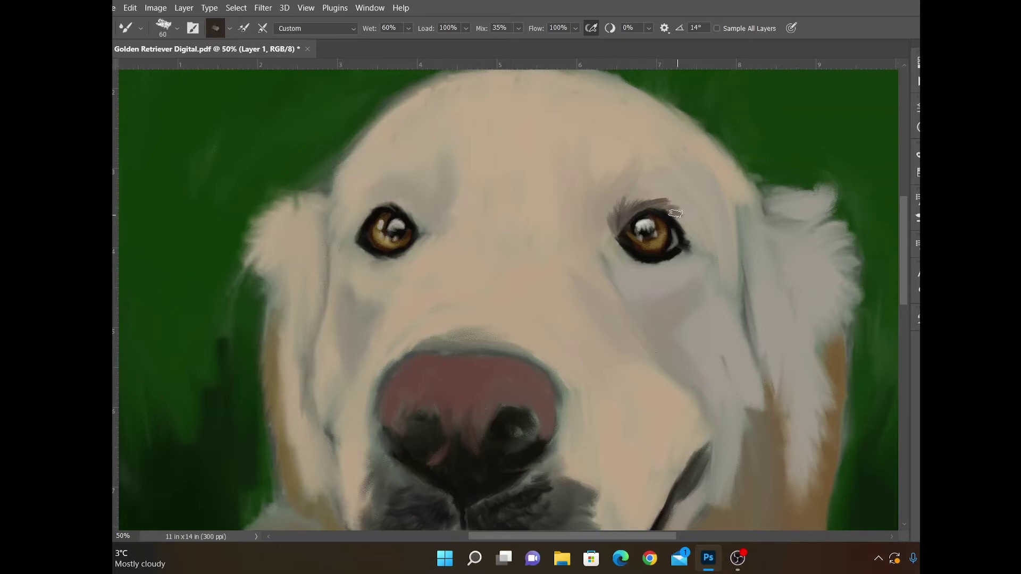
{"action": "left_click_drag", "start_coordinate": [632, 259], "coordinate": [686, 251]}
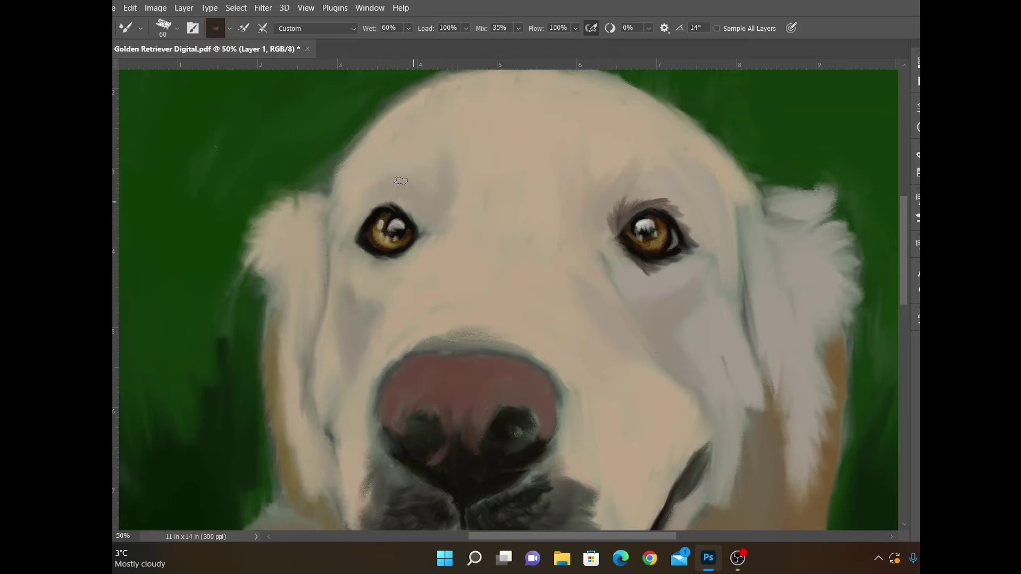
Paint matching short brown hairs above and below the left-hand eye.
{"action": "mouse_move", "coordinate": [400, 204]}
{"action": "left_mouse_down"}
{"action": "mouse_move", "coordinate": [417, 220]}
{"action": "mouse_move", "coordinate": [371, 206]}
{"action": "mouse_move", "coordinate": [418, 222]}
{"action": "mouse_move", "coordinate": [434, 206]}
{"action": "left_mouse_up"}
{"action": "left_click", "coordinate": [100, 484]}
{"action": "left_click", "coordinate": [776, 367]}
{"action": "key", "text": "Return"}
{"action": "mouse_move", "coordinate": [363, 212]}
{"action": "left_mouse_down"}
{"action": "mouse_move", "coordinate": [353, 242]}
{"action": "mouse_move", "coordinate": [358, 219]}
{"action": "left_mouse_up"}
{"action": "left_click_drag", "start_coordinate": [399, 203], "coordinate": [372, 205]}
{"action": "left_click_drag", "start_coordinate": [395, 259], "coordinate": [367, 259]}
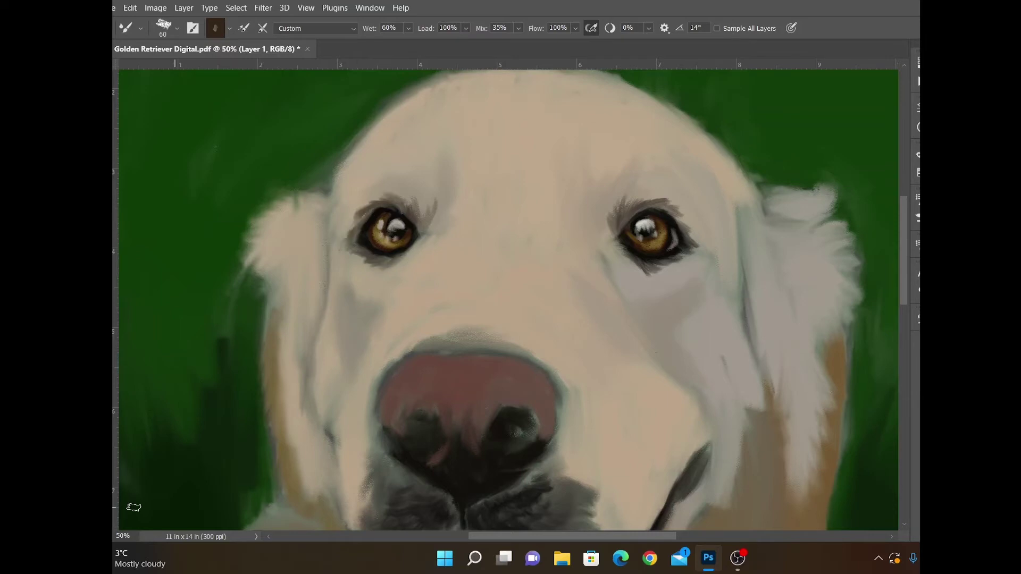
Darken the lower and outer rim of the right-hand eye with near-black.
{"action": "left_click", "coordinate": [100, 484]}
{"action": "left_click", "coordinate": [710, 435]}
{"action": "key", "text": "Return"}
{"action": "left_click_drag", "start_coordinate": [667, 256], "coordinate": [685, 239]}
Refine the outer corner of the right-hand eye with grey at 25 px and a sampled dark tone, ending on a darker colour.
{"action": "left_click", "coordinate": [100, 484]}
{"action": "left_click", "coordinate": [706, 344]}
{"action": "key", "text": "Return"}
{"action": "key", "text": "["}
{"action": "key", "text": "["}
{"action": "key", "text": "["}
{"action": "key", "text": "["}
{"action": "key", "text": "["}
{"action": "key", "text": "["}
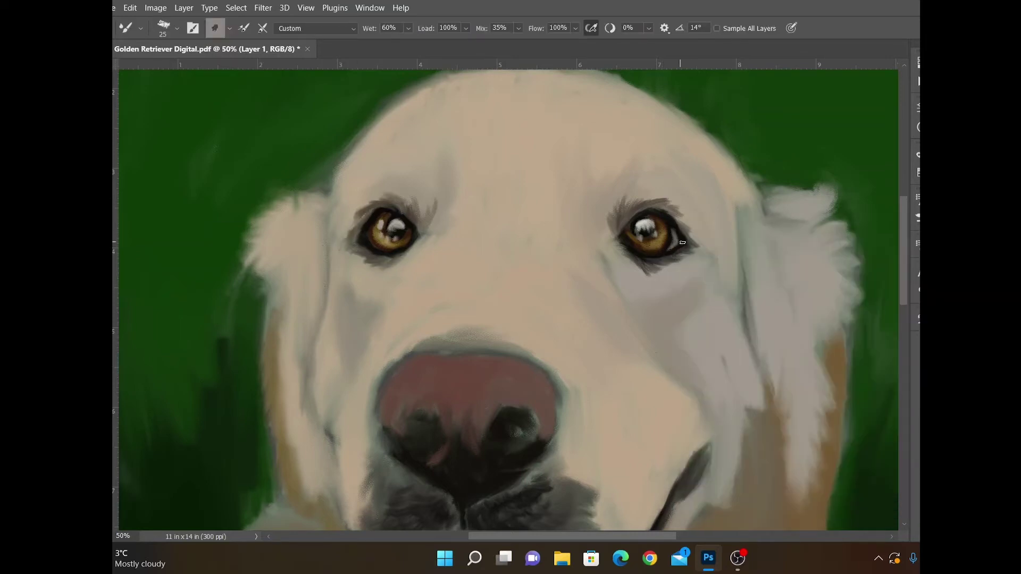
{"action": "left_click", "coordinate": [683, 248], "text": "alt"}
{"action": "left_click", "coordinate": [100, 484]}
{"action": "left_click", "coordinate": [710, 425]}
{"action": "key", "text": "Return"}
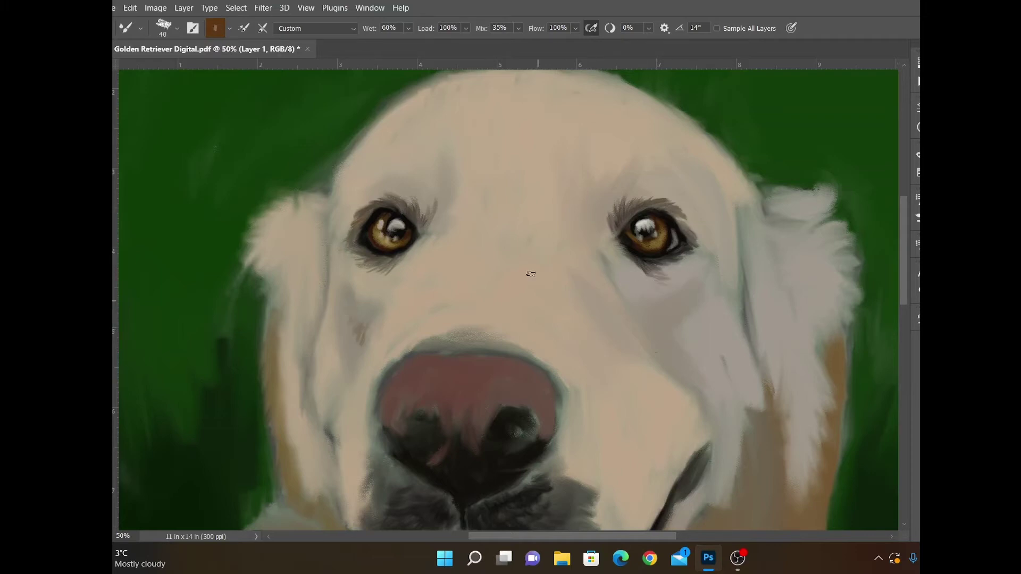
Deepen both nostrils with black using a 60 px brush at 90% Wet.
{"action": "left_click_drag", "start_coordinate": [530, 480], "coordinate": [601, 391]}
{"action": "left_click", "coordinate": [100, 484]}
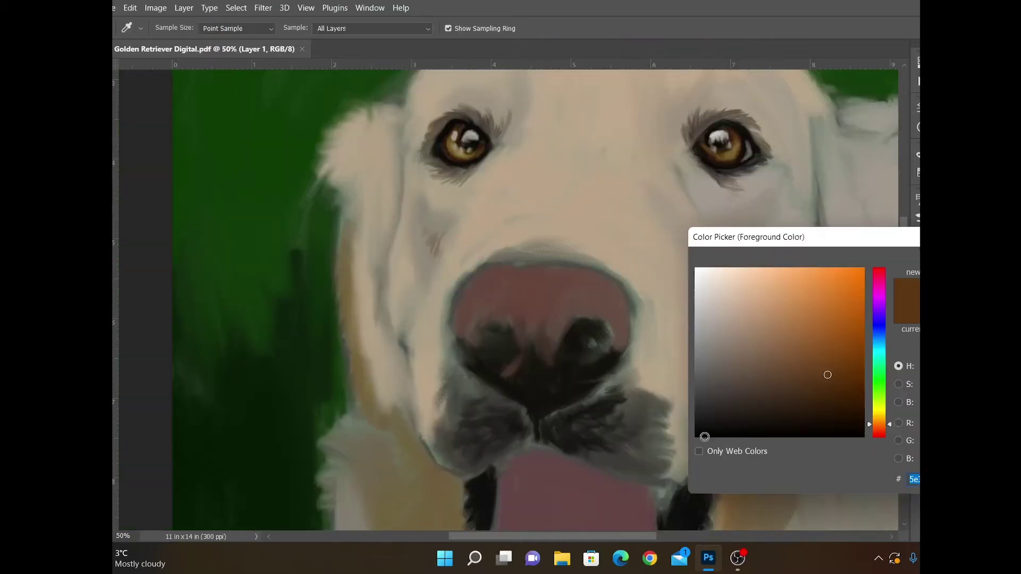
{"action": "left_click", "coordinate": [704, 436]}
{"action": "key", "text": "Return"}
{"action": "key", "text": "9"}
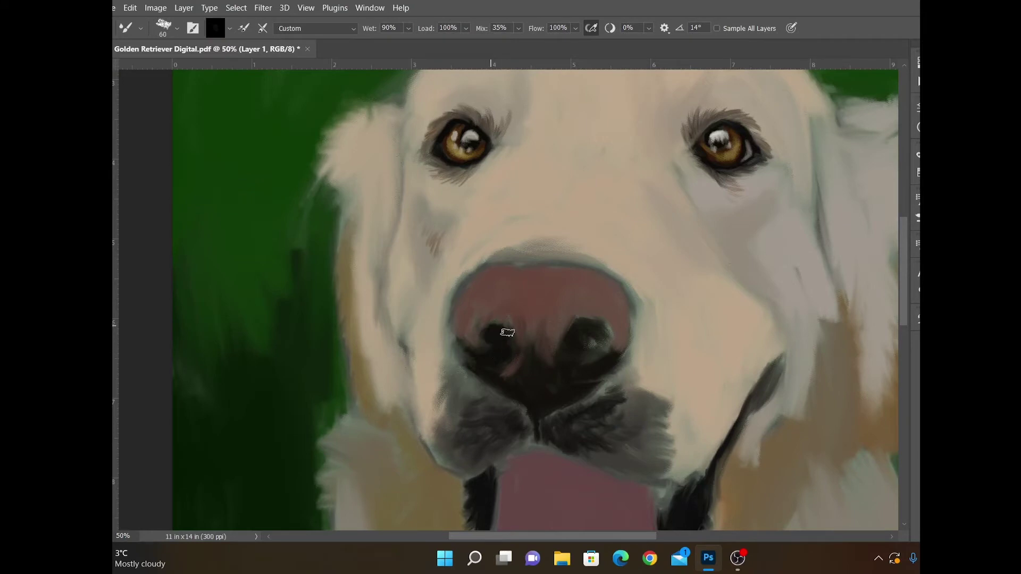
{"action": "mouse_move", "coordinate": [575, 332]}
{"action": "left_mouse_down"}
{"action": "mouse_move", "coordinate": [593, 355]}
{"action": "mouse_move", "coordinate": [608, 358]}
{"action": "mouse_move", "coordinate": [576, 361]}
{"action": "left_mouse_up"}
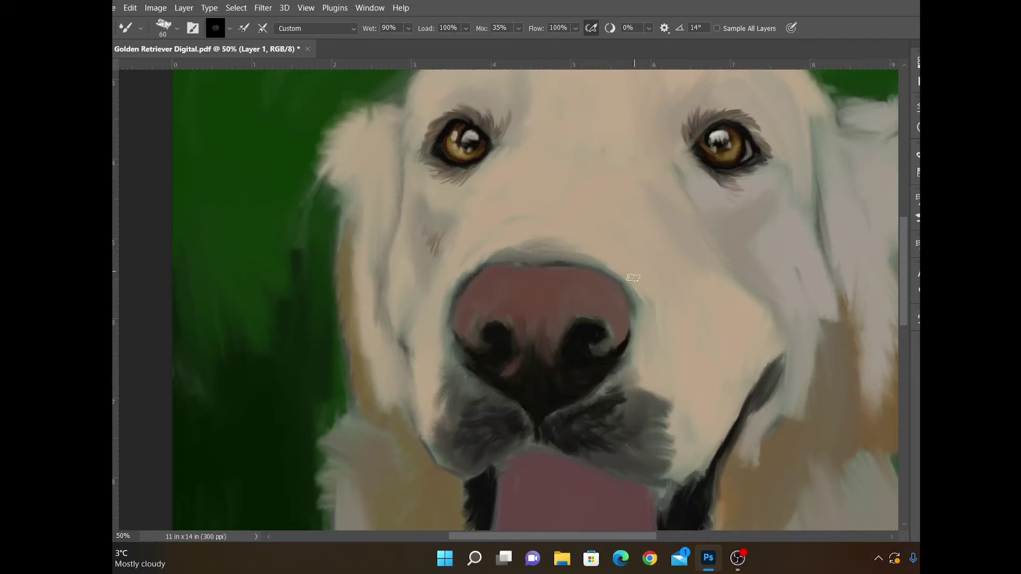
Pick a very dark red and blend it into the nose beside the left-hand nostril.
{"action": "left_click", "coordinate": [108, 485]}
{"action": "left_click", "coordinate": [879, 433]}
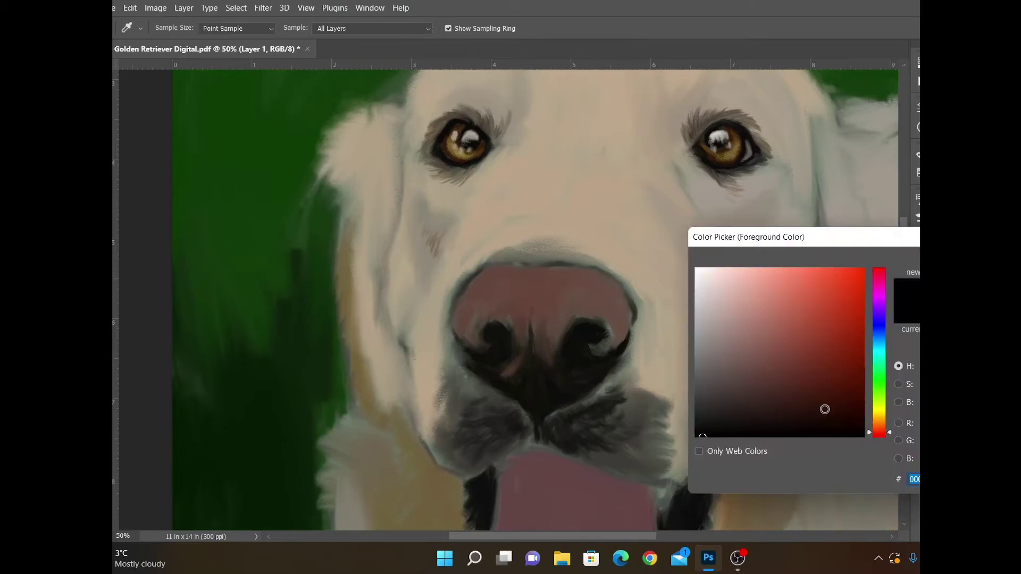
{"action": "left_click", "coordinate": [824, 410]}
{"action": "key", "text": "Return"}
{"action": "left_click_drag", "start_coordinate": [520, 354], "coordinate": [512, 369]}
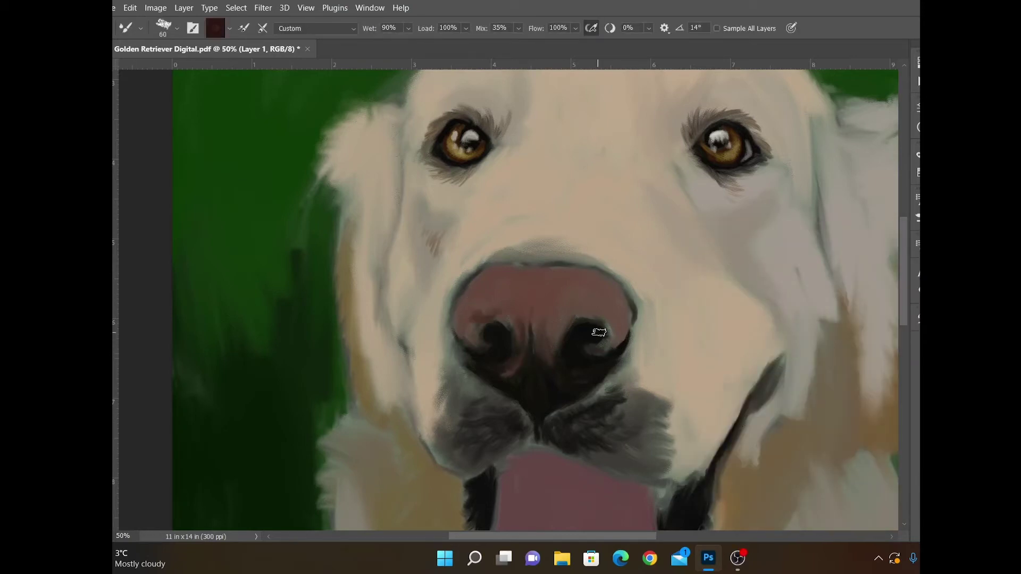
Shade the nose above both nostrils with the dark red at a 90 px brush size.
{"action": "key", "text": "bracketright"}
{"action": "key", "text": "bracketright"}
{"action": "key", "text": "bracketright"}
{"action": "mouse_move", "coordinate": [564, 318]}
{"action": "left_mouse_down"}
{"action": "mouse_move", "coordinate": [612, 299]}
{"action": "mouse_move", "coordinate": [613, 332]}
{"action": "mouse_move", "coordinate": [578, 278]}
{"action": "left_mouse_up"}
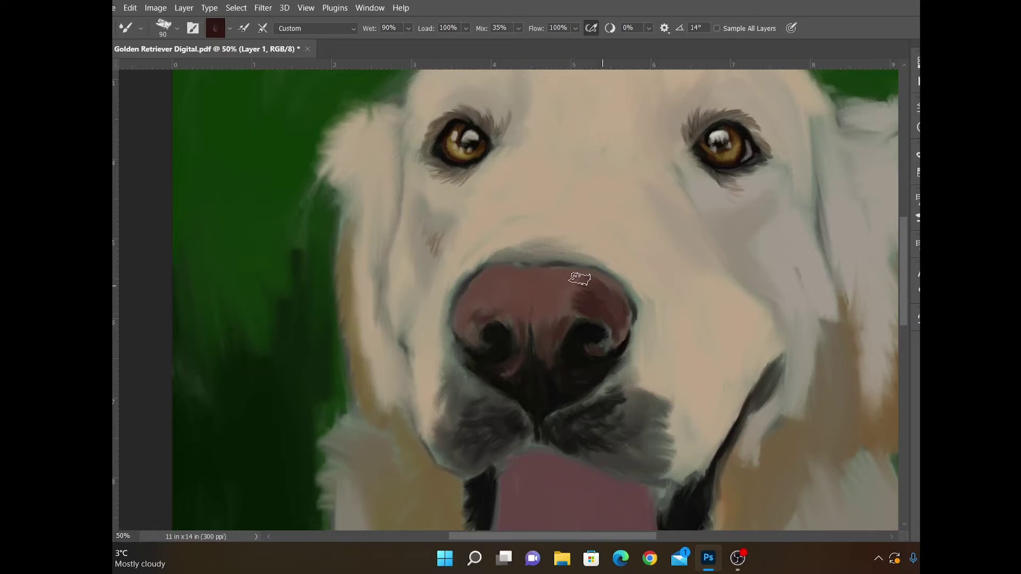
{"action": "mouse_move", "coordinate": [488, 311]}
{"action": "left_mouse_down"}
{"action": "mouse_move", "coordinate": [477, 287]}
{"action": "mouse_move", "coordinate": [504, 317]}
{"action": "mouse_move", "coordinate": [502, 283]}
{"action": "mouse_move", "coordinate": [517, 277]}
{"action": "mouse_move", "coordinate": [468, 300]}
{"action": "mouse_move", "coordinate": [461, 325]}
{"action": "mouse_move", "coordinate": [476, 339]}
{"action": "mouse_move", "coordinate": [498, 317]}
{"action": "left_mouse_up"}
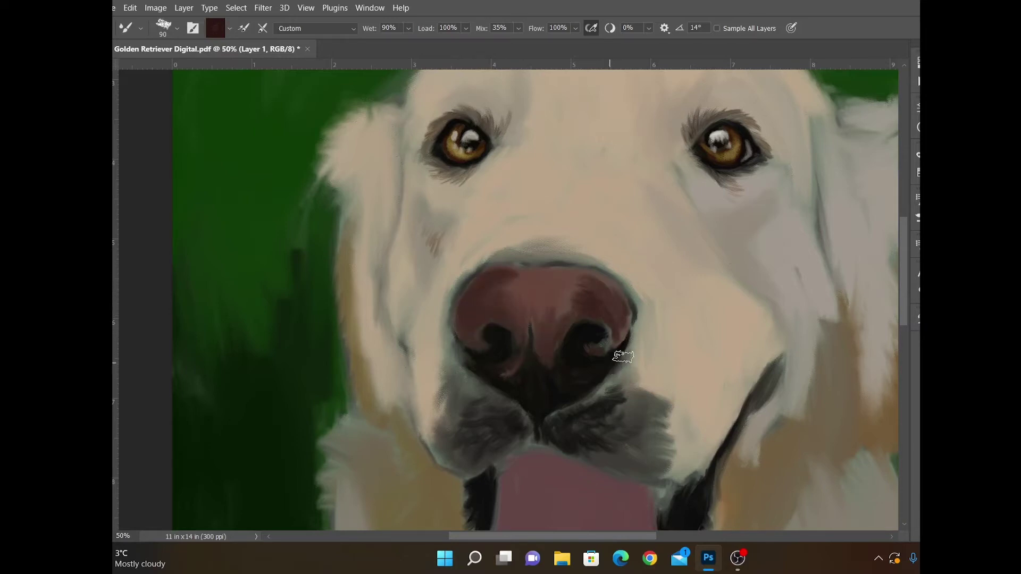
Deepen the shadows around the nostrils and along the middle and side of the nose with blackish brown.
{"action": "left_click", "coordinate": [91, 441]}
{"action": "left_click", "coordinate": [804, 428]}
{"action": "key", "text": "Return"}
{"action": "mouse_move", "coordinate": [558, 332]}
{"action": "left_mouse_down"}
{"action": "mouse_move", "coordinate": [557, 353]}
{"action": "mouse_move", "coordinate": [515, 366]}
{"action": "left_mouse_up"}
{"action": "left_click_drag", "start_coordinate": [607, 340], "coordinate": [596, 349]}
{"action": "mouse_move", "coordinate": [592, 309]}
{"action": "left_mouse_down"}
{"action": "mouse_move", "coordinate": [594, 278]}
{"action": "mouse_move", "coordinate": [565, 269]}
{"action": "mouse_move", "coordinate": [457, 272]}
{"action": "mouse_move", "coordinate": [452, 322]}
{"action": "mouse_move", "coordinate": [491, 309]}
{"action": "mouse_move", "coordinate": [470, 331]}
{"action": "mouse_move", "coordinate": [481, 324]}
{"action": "mouse_move", "coordinate": [505, 378]}
{"action": "mouse_move", "coordinate": [518, 364]}
{"action": "mouse_move", "coordinate": [499, 322]}
{"action": "mouse_move", "coordinate": [480, 313]}
{"action": "mouse_move", "coordinate": [506, 327]}
{"action": "mouse_move", "coordinate": [528, 318]}
{"action": "left_mouse_up"}
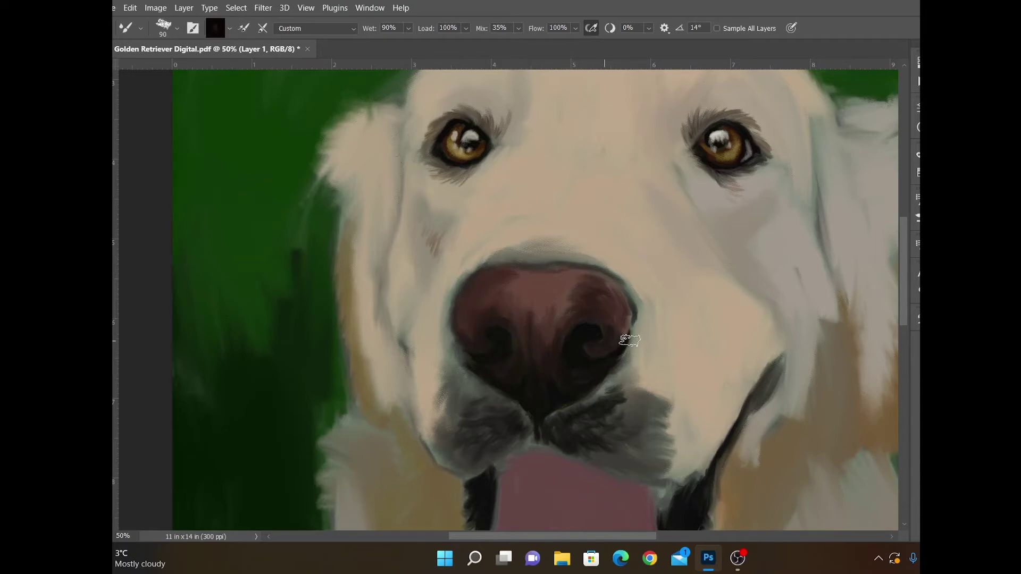
{"action": "mouse_move", "coordinate": [629, 340]}
{"action": "left_mouse_down"}
{"action": "mouse_move", "coordinate": [595, 296]}
{"action": "mouse_move", "coordinate": [619, 291]}
{"action": "mouse_move", "coordinate": [564, 298]}
{"action": "left_mouse_up"}
Add reddish-brown texture to the upper part of the nose with a 70 px brush.
{"action": "left_click", "coordinate": [93, 471]}
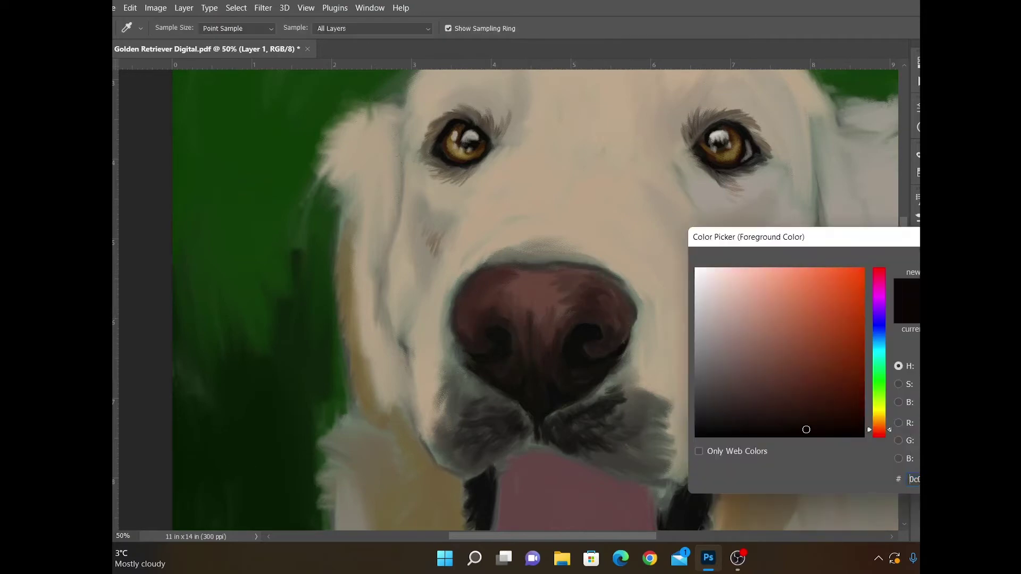
{"action": "left_click", "coordinate": [793, 365]}
{"action": "key", "text": "Return"}
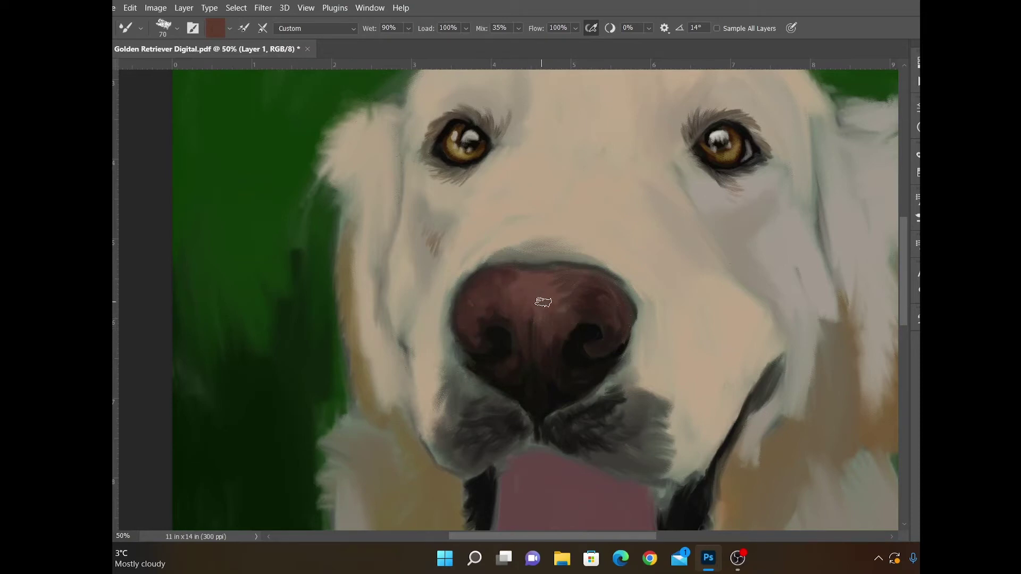
{"action": "left_click_drag", "start_coordinate": [557, 290], "coordinate": [572, 307]}
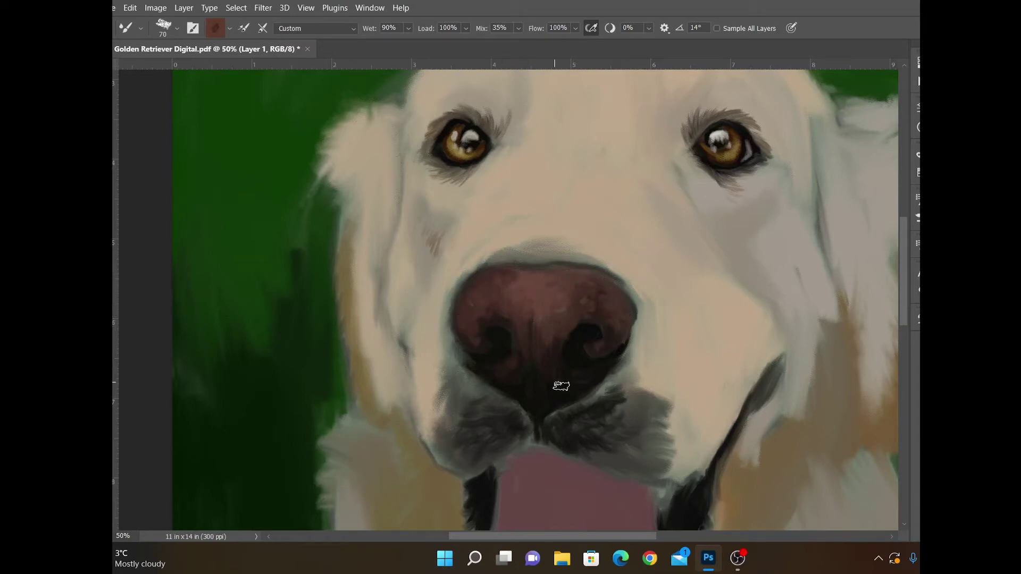
{"action": "left_click", "coordinate": [93, 470]}
{"action": "left_click", "coordinate": [710, 339]}
{"action": "key", "text": "Return"}
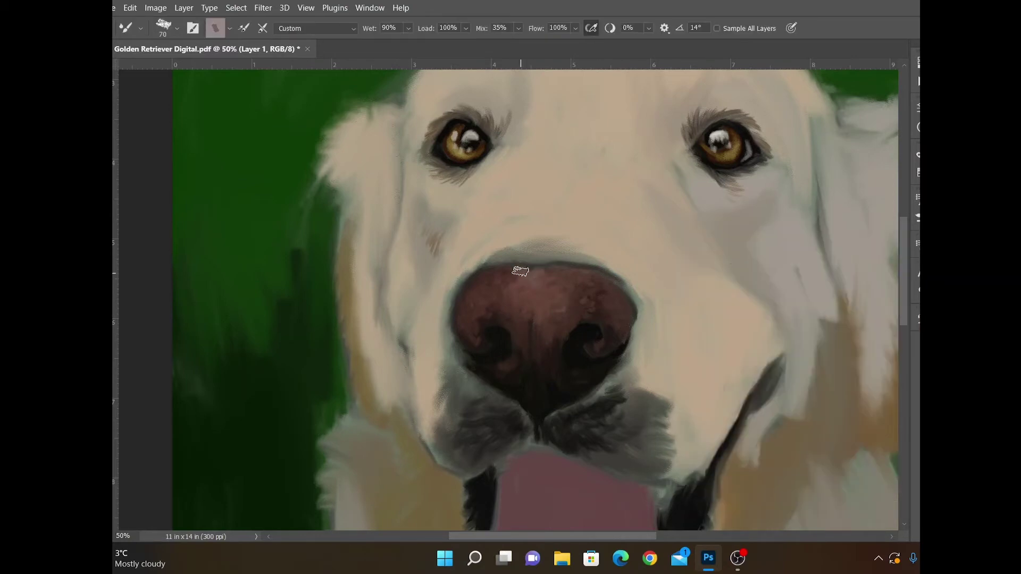
{"action": "key", "text": "ctrl+z"}
{"action": "key", "text": "ctrl+z"}
Pick a dark blue-grey and paint reflected light along the lower edge of the nose beneath the nostrils.
{"action": "left_click", "coordinate": [93, 471]}
{"action": "left_click", "coordinate": [877, 341]}
{"action": "left_click", "coordinate": [711, 372]}
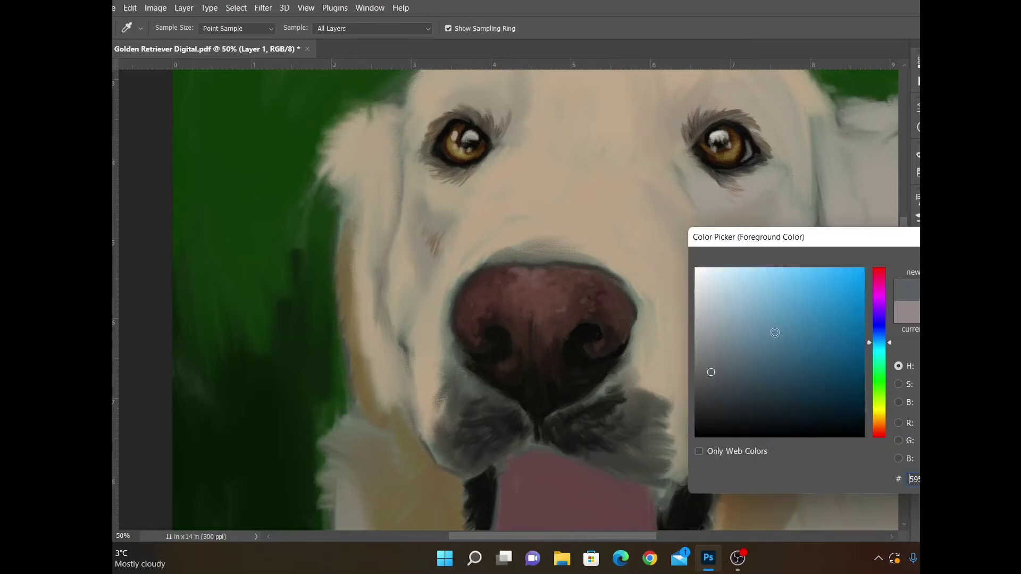
{"action": "key", "text": "Return"}
{"action": "left_click_drag", "start_coordinate": [572, 370], "coordinate": [614, 365]}
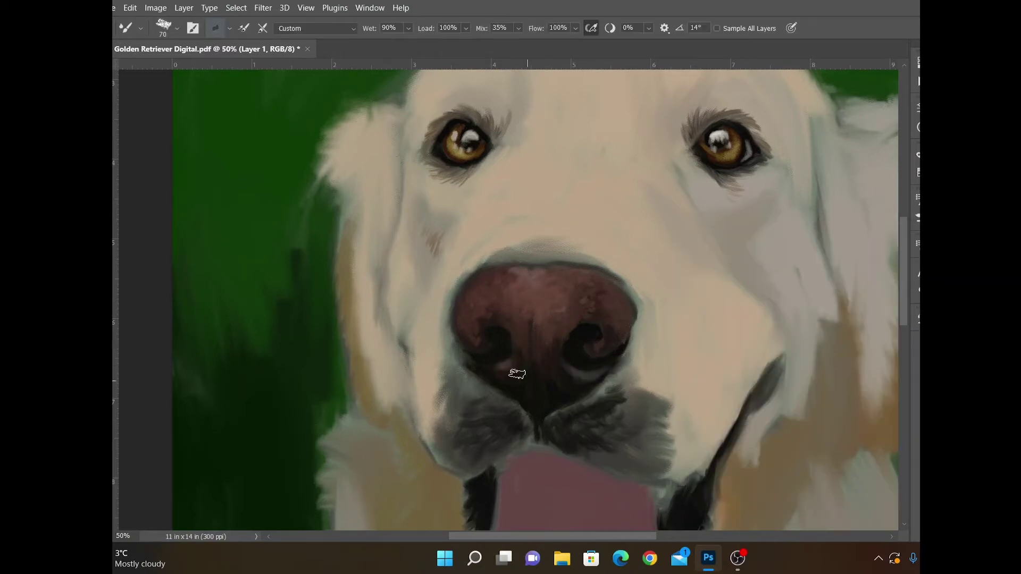
{"action": "left_click", "coordinate": [93, 470]}
{"action": "left_click", "coordinate": [709, 398]}
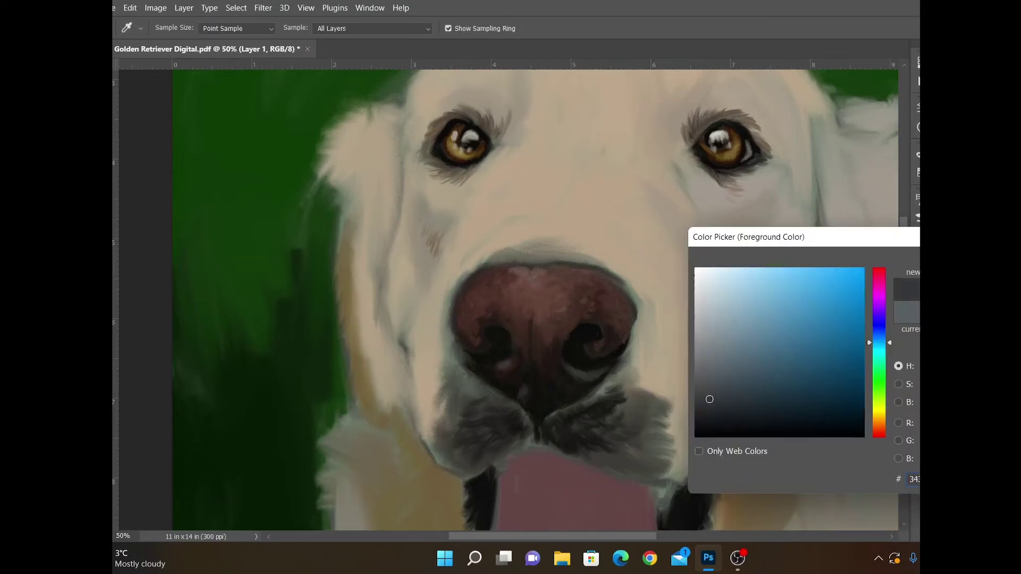
{"action": "key", "text": "Return"}
{"action": "left_click_drag", "start_coordinate": [603, 309], "coordinate": [593, 306]}
{"action": "key", "text": "ctrl+z"}
Pick a near-black and darken the right-hand side of the nose above the nostril.
{"action": "left_click", "coordinate": [93, 470]}
{"action": "left_click", "coordinate": [713, 422]}
{"action": "key", "text": "Return"}
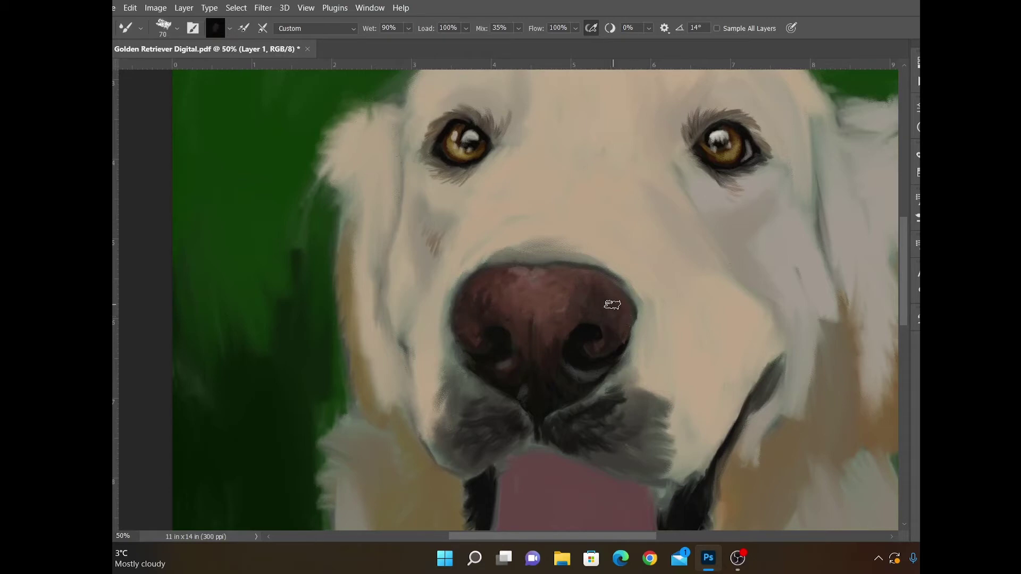
Pick a light blue-grey and add small highlights under the nostrils with a 45 px brush.
{"action": "left_click", "coordinate": [93, 471]}
{"action": "left_click", "coordinate": [708, 302]}
{"action": "key", "text": "Return"}
Pick a light pink and dab small textured highlights across the upper part of the nose.
{"action": "left_click", "coordinate": [93, 471]}
{"action": "left_click", "coordinate": [878, 433]}
{"action": "left_click", "coordinate": [728, 292]}
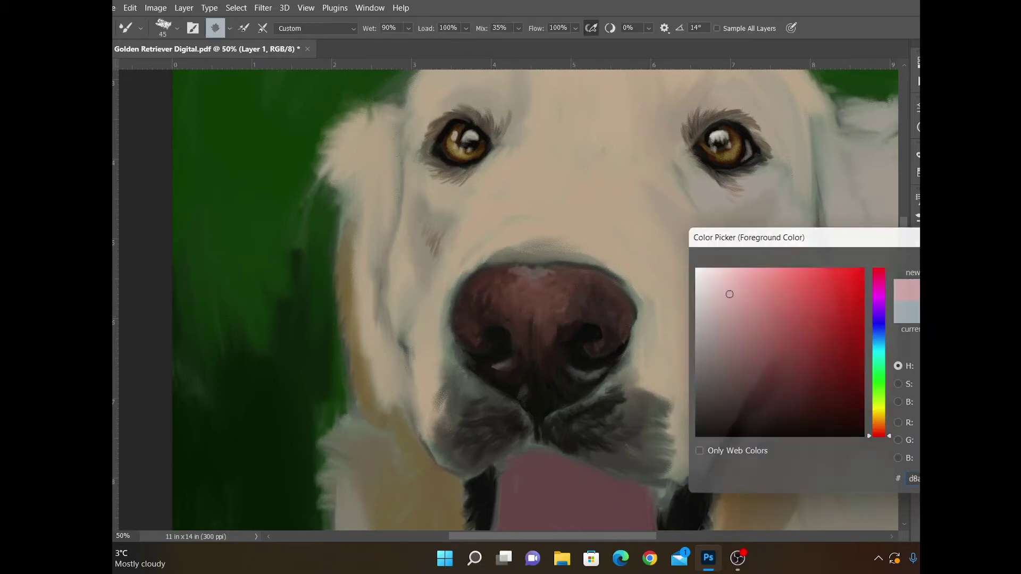
{"action": "key", "text": "Return"}
{"action": "left_click_drag", "start_coordinate": [505, 287], "coordinate": [504, 294]}
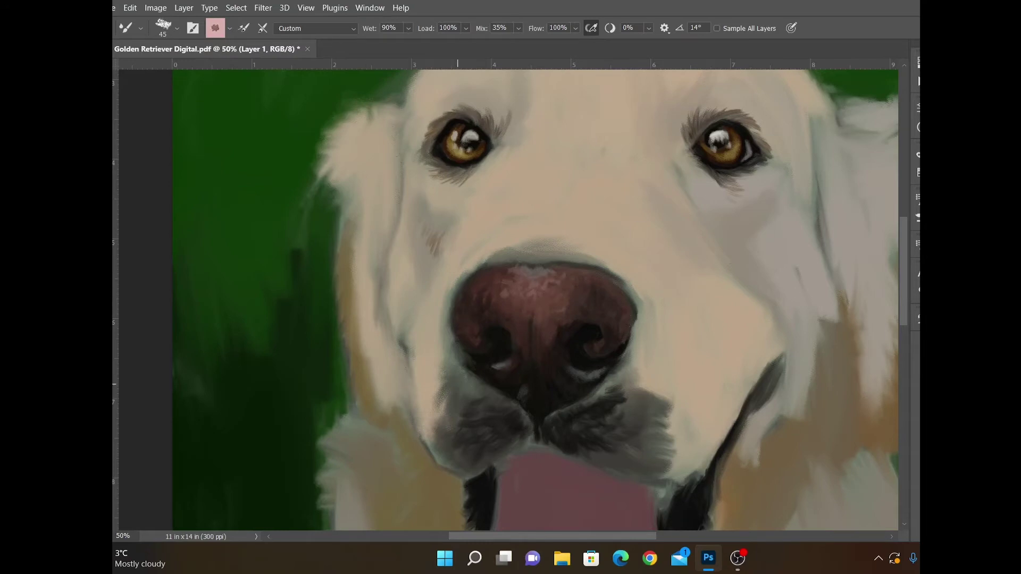
Blend a warm tan into the left-hand cheek, brow and ear with a 200 px brush.
{"action": "key", "text": "ctrl+minus"}
{"action": "left_click", "coordinate": [93, 471]}
{"action": "left_click", "coordinate": [879, 421]}
{"action": "left_click", "coordinate": [788, 319]}
{"action": "key", "text": "Return"}
{"action": "key", "text": "bracketright"}
{"action": "key", "text": "bracketright"}
{"action": "key", "text": "bracketright"}
{"action": "key", "text": "bracketright"}
{"action": "key", "text": "bracketright"}
{"action": "key", "text": "bracketright"}
{"action": "key", "text": "bracketright"}
{"action": "key", "text": "bracketright"}
{"action": "key", "text": "bracketright"}
{"action": "key", "text": "bracketright"}
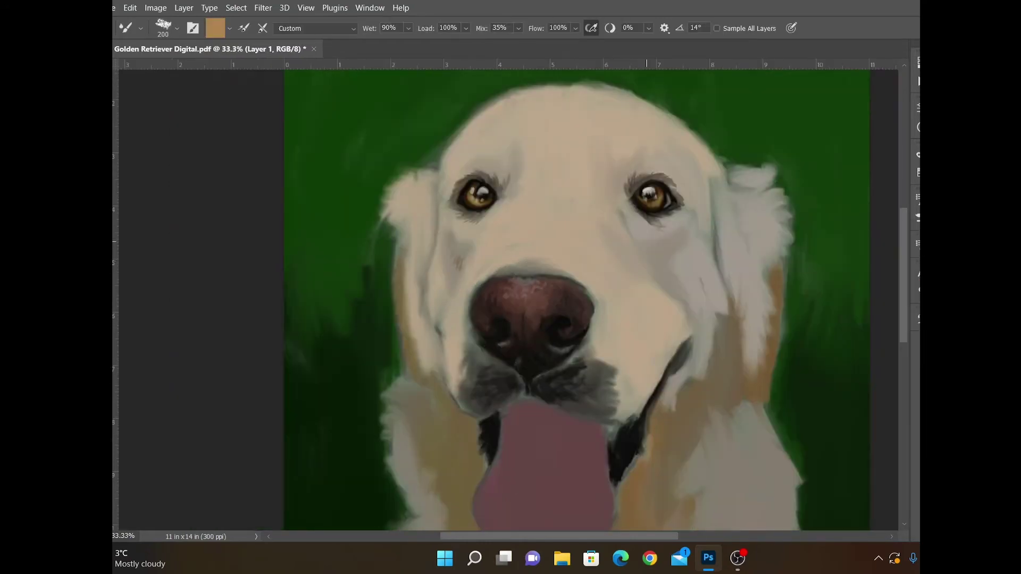
{"action": "mouse_move", "coordinate": [452, 233]}
{"action": "left_mouse_down"}
{"action": "mouse_move", "coordinate": [463, 275]}
{"action": "mouse_move", "coordinate": [474, 230]}
{"action": "left_mouse_up"}
{"action": "left_click_drag", "start_coordinate": [478, 153], "coordinate": [503, 159]}
{"action": "mouse_move", "coordinate": [473, 126]}
{"action": "left_mouse_down"}
{"action": "mouse_move", "coordinate": [420, 250]}
{"action": "mouse_move", "coordinate": [420, 361]}
{"action": "left_mouse_up"}
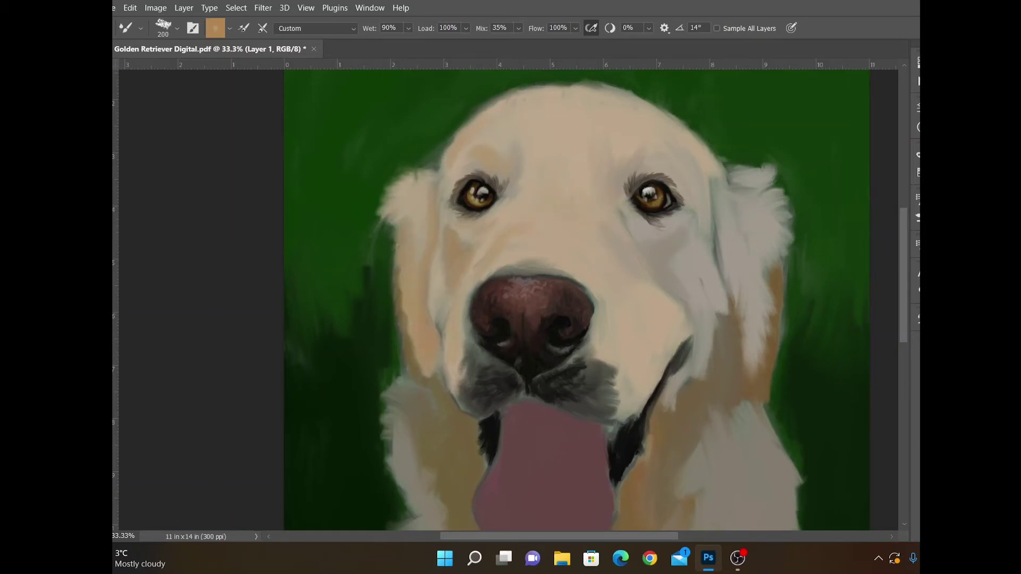
Pick a muted beige-brown and shade soft folds on the right-hand side of the muzzle and cheek.
{"action": "left_click", "coordinate": [216, 28]}
{"action": "left_click_drag", "start_coordinate": [656, 260], "coordinate": [655, 276]}
{"action": "left_click_drag", "start_coordinate": [667, 318], "coordinate": [657, 345]}
{"action": "left_click_drag", "start_coordinate": [631, 305], "coordinate": [644, 343]}
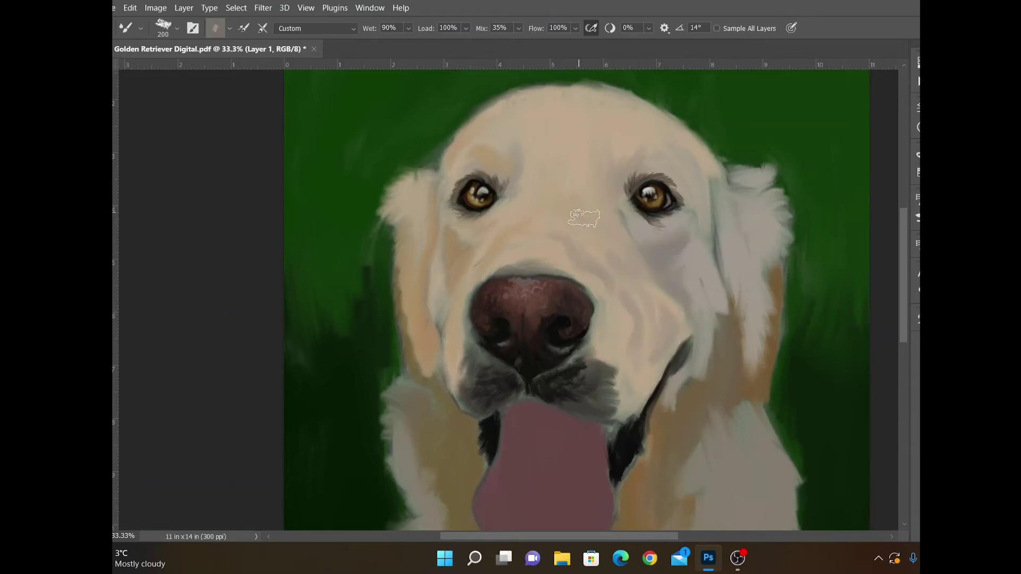
Shade the right-hand ear and the neck fur below it with muted greyish brown strokes.
{"action": "left_click_drag", "start_coordinate": [743, 281], "coordinate": [756, 338]}
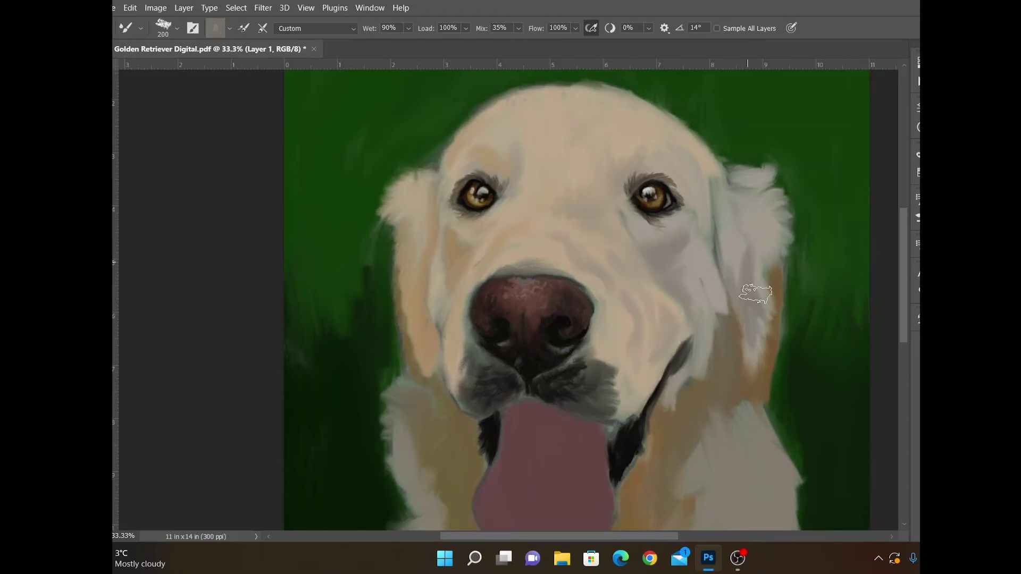
{"action": "left_click_drag", "start_coordinate": [735, 223], "coordinate": [731, 280]}
{"action": "left_click_drag", "start_coordinate": [764, 205], "coordinate": [757, 239]}
{"action": "left_click_drag", "start_coordinate": [731, 354], "coordinate": [723, 419]}
{"action": "mouse_move", "coordinate": [707, 341]}
{"action": "left_mouse_down"}
{"action": "mouse_move", "coordinate": [696, 385]}
{"action": "mouse_move", "coordinate": [665, 418]}
{"action": "left_mouse_up"}
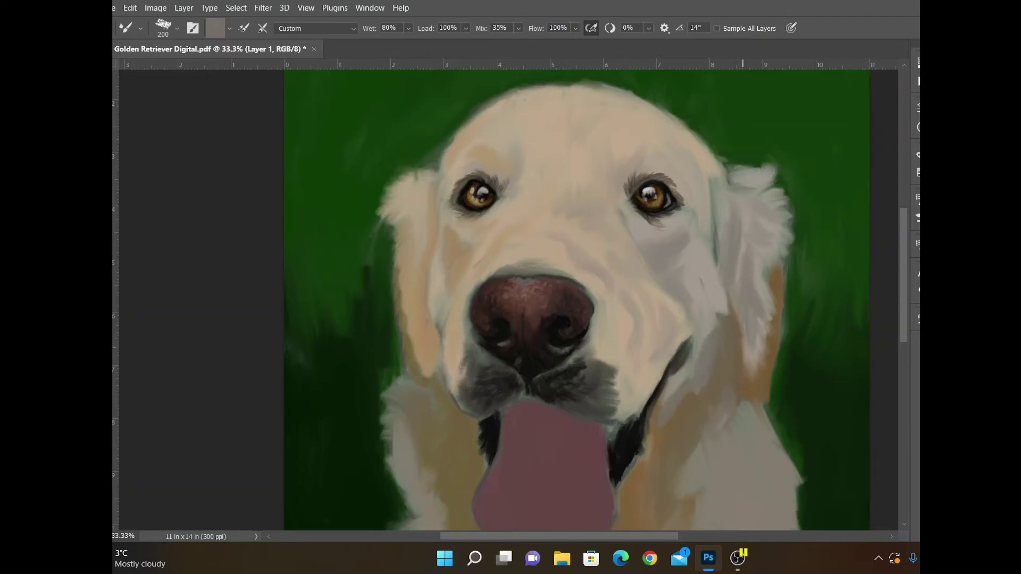
Shade below the right-hand eye and soften the dark muzzle patch into the surrounding fur.
{"action": "left_click_drag", "start_coordinate": [660, 228], "coordinate": [663, 223]}
{"action": "left_click_drag", "start_coordinate": [620, 343], "coordinate": [602, 369]}
{"action": "mouse_move", "coordinate": [619, 348]}
{"action": "left_mouse_down"}
{"action": "mouse_move", "coordinate": [619, 398]}
{"action": "mouse_move", "coordinate": [473, 393]}
{"action": "mouse_move", "coordinate": [541, 395]}
{"action": "mouse_move", "coordinate": [598, 354]}
{"action": "left_mouse_up"}
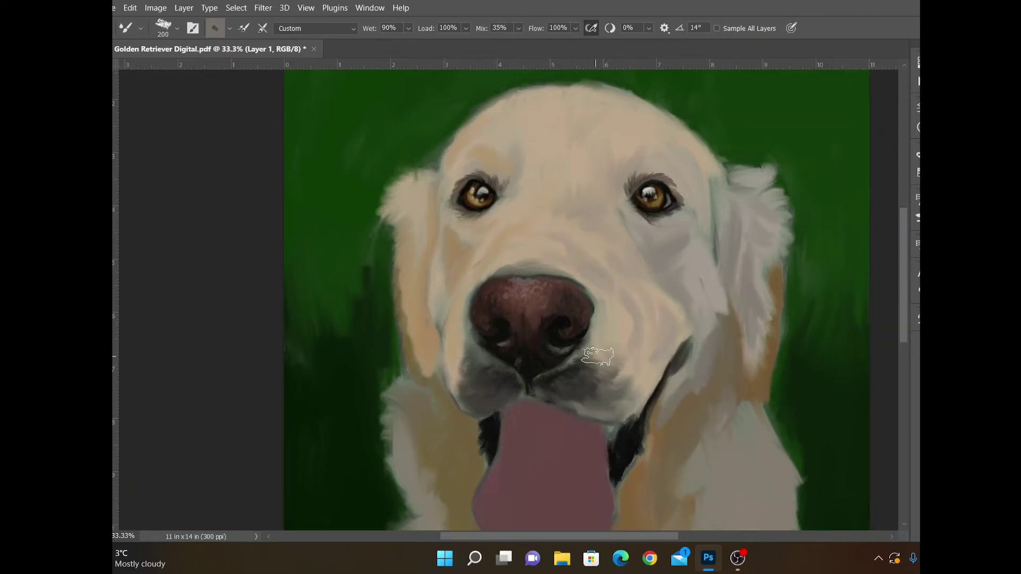
Pick a pale blue and blend highlights into the forehead, the bridge of the nose and the muzzle.
{"action": "left_click", "coordinate": [215, 28]}
{"action": "left_click", "coordinate": [727, 301]}
{"action": "key", "text": "Return"}
{"action": "mouse_move", "coordinate": [513, 236]}
{"action": "left_mouse_down"}
{"action": "mouse_move", "coordinate": [572, 250]}
{"action": "mouse_move", "coordinate": [512, 217]}
{"action": "mouse_move", "coordinate": [489, 155]}
{"action": "mouse_move", "coordinate": [553, 95]}
{"action": "mouse_move", "coordinate": [541, 153]}
{"action": "mouse_move", "coordinate": [595, 192]}
{"action": "mouse_move", "coordinate": [638, 263]}
{"action": "mouse_move", "coordinate": [650, 390]}
{"action": "left_mouse_up"}
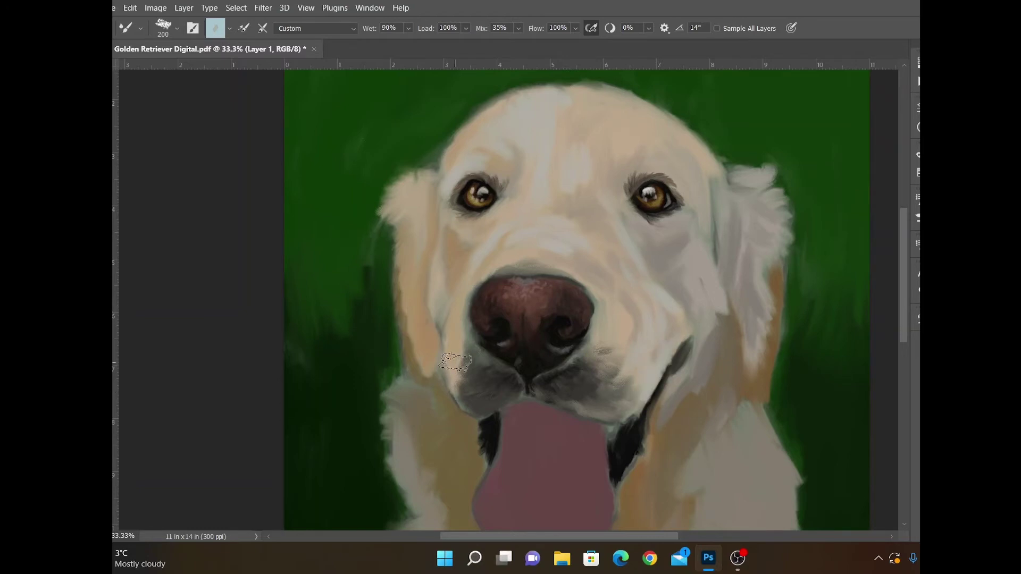
Brush pale highlights over the left-hand cheek and ear, the top of the head and the right-hand ear.
{"action": "left_click_drag", "start_coordinate": [455, 301], "coordinate": [456, 388]}
{"action": "mouse_move", "coordinate": [417, 186]}
{"action": "left_mouse_down"}
{"action": "mouse_move", "coordinate": [429, 258]}
{"action": "mouse_move", "coordinate": [446, 276]}
{"action": "mouse_move", "coordinate": [659, 242]}
{"action": "mouse_move", "coordinate": [707, 284]}
{"action": "mouse_move", "coordinate": [678, 176]}
{"action": "mouse_move", "coordinate": [637, 144]}
{"action": "mouse_move", "coordinate": [684, 142]}
{"action": "mouse_move", "coordinate": [590, 95]}
{"action": "mouse_move", "coordinate": [627, 95]}
{"action": "left_mouse_up"}
{"action": "left_click_drag", "start_coordinate": [760, 292], "coordinate": [755, 340]}
{"action": "mouse_move", "coordinate": [769, 244]}
{"action": "left_mouse_down"}
{"action": "mouse_move", "coordinate": [773, 207]}
{"action": "mouse_move", "coordinate": [710, 362]}
{"action": "mouse_move", "coordinate": [637, 316]}
{"action": "left_mouse_up"}
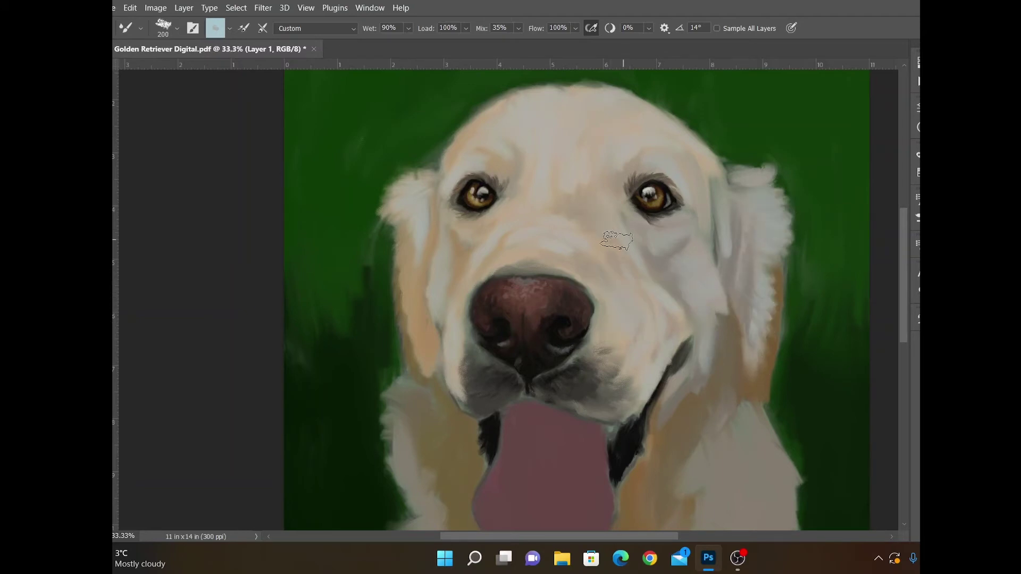
Pick a dark brown and, with a smaller brush, shade between the right-hand cheek and ear and inside the ear.
{"action": "left_click", "coordinate": [101, 425]}
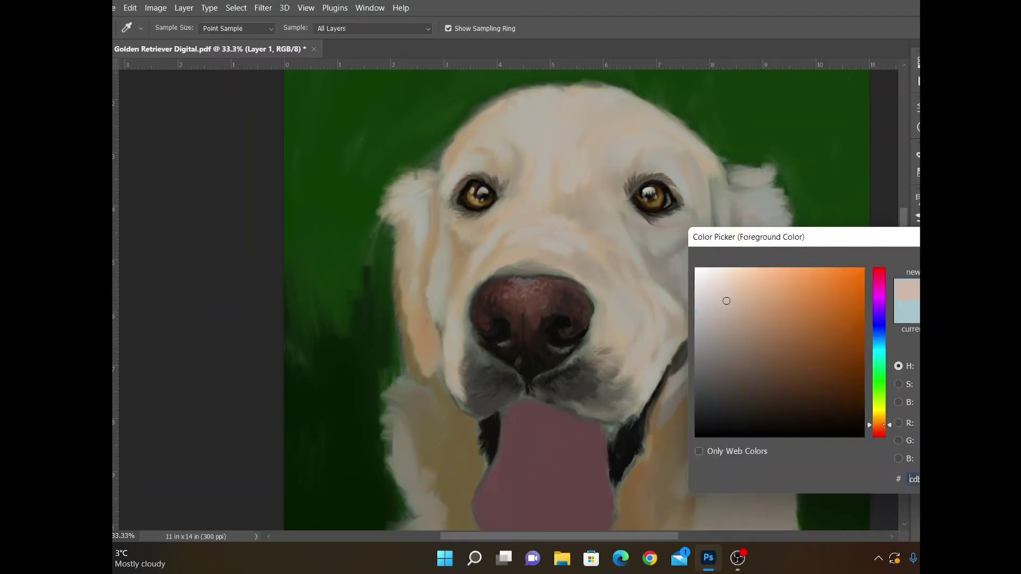
{"action": "left_click", "coordinate": [755, 398]}
{"action": "key", "text": "Return"}
{"action": "key", "text": "bracketleft"}
{"action": "key", "text": "bracketleft"}
{"action": "key", "text": "bracketleft"}
{"action": "key", "text": "bracketleft"}
{"action": "left_click_drag", "start_coordinate": [713, 231], "coordinate": [731, 303]}
{"action": "left_click_drag", "start_coordinate": [737, 253], "coordinate": [745, 329]}
{"action": "mouse_move", "coordinate": [712, 323]}
{"action": "left_mouse_down"}
{"action": "mouse_move", "coordinate": [679, 440]}
{"action": "mouse_move", "coordinate": [676, 403]}
{"action": "mouse_move", "coordinate": [657, 419]}
{"action": "mouse_move", "coordinate": [660, 437]}
{"action": "mouse_move", "coordinate": [696, 374]}
{"action": "mouse_move", "coordinate": [686, 411]}
{"action": "mouse_move", "coordinate": [702, 375]}
{"action": "mouse_move", "coordinate": [724, 390]}
{"action": "mouse_move", "coordinate": [753, 354]}
{"action": "mouse_move", "coordinate": [766, 372]}
{"action": "mouse_move", "coordinate": [770, 291]}
{"action": "left_mouse_up"}
Paint orange-brown along the outer edge of the right-hand ear and into the neck with a 200 px brush.
{"action": "key", "text": "bracketright"}
{"action": "key", "text": "bracketright"}
{"action": "key", "text": "bracketright"}
{"action": "key", "text": "bracketright"}
{"action": "right_click", "coordinate": [769, 291], "text": "alt+shift"}
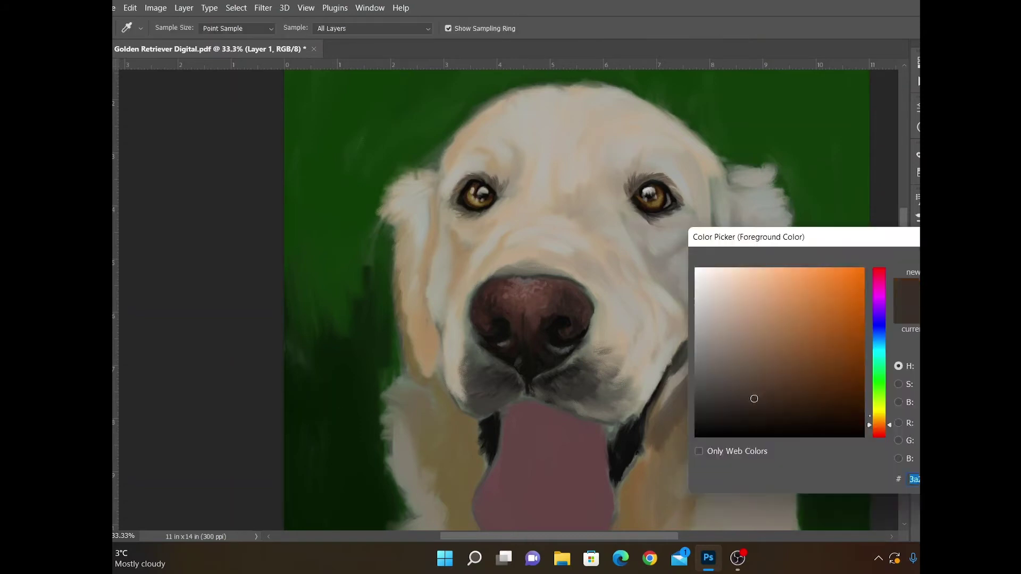
{"action": "left_click_drag", "start_coordinate": [769, 372], "coordinate": [791, 229]}
{"action": "left_click_drag", "start_coordinate": [769, 276], "coordinate": [757, 339]}
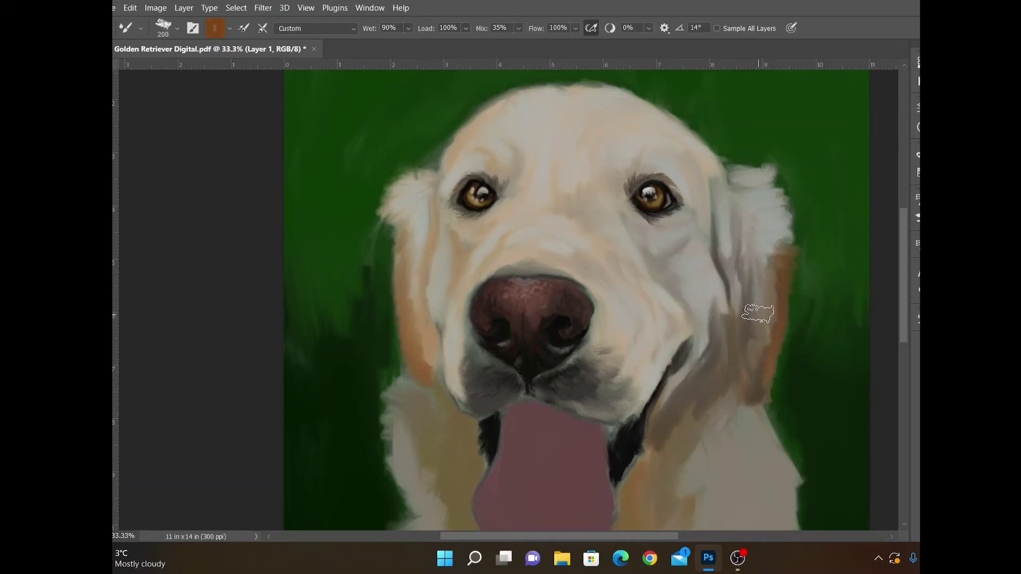
{"action": "mouse_move", "coordinate": [741, 233]}
{"action": "left_mouse_down"}
{"action": "mouse_move", "coordinate": [739, 273]}
{"action": "mouse_move", "coordinate": [756, 239]}
{"action": "left_mouse_up"}
{"action": "mouse_move", "coordinate": [707, 410]}
{"action": "left_mouse_down"}
{"action": "mouse_move", "coordinate": [707, 387]}
{"action": "mouse_move", "coordinate": [737, 382]}
{"action": "left_mouse_up"}
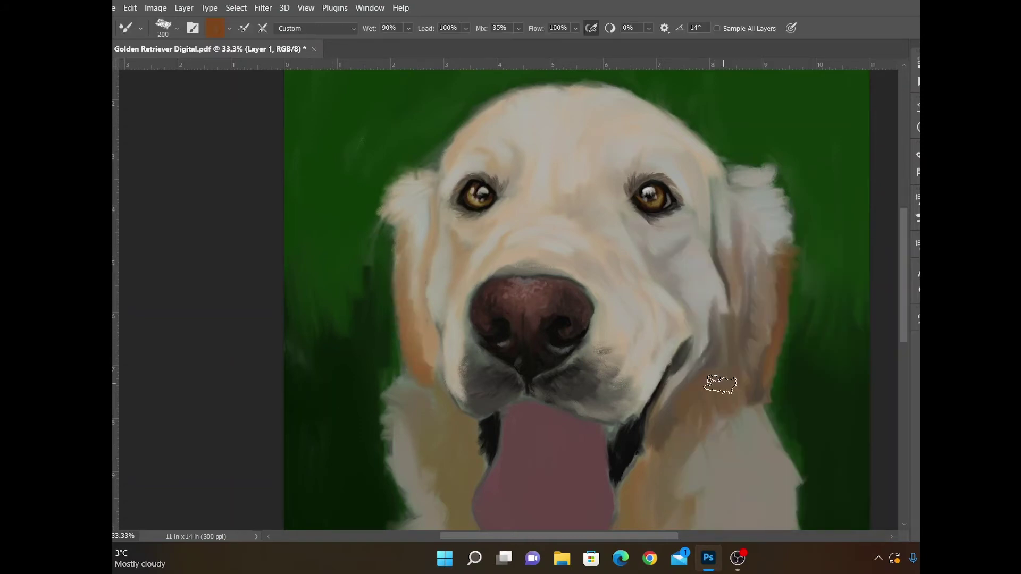
Sample a greyish beige from the neck and brush it into the neck and chest fur.
{"action": "left_click", "coordinate": [720, 372], "text": "alt"}
{"action": "left_click_drag", "start_coordinate": [727, 454], "coordinate": [720, 356]}
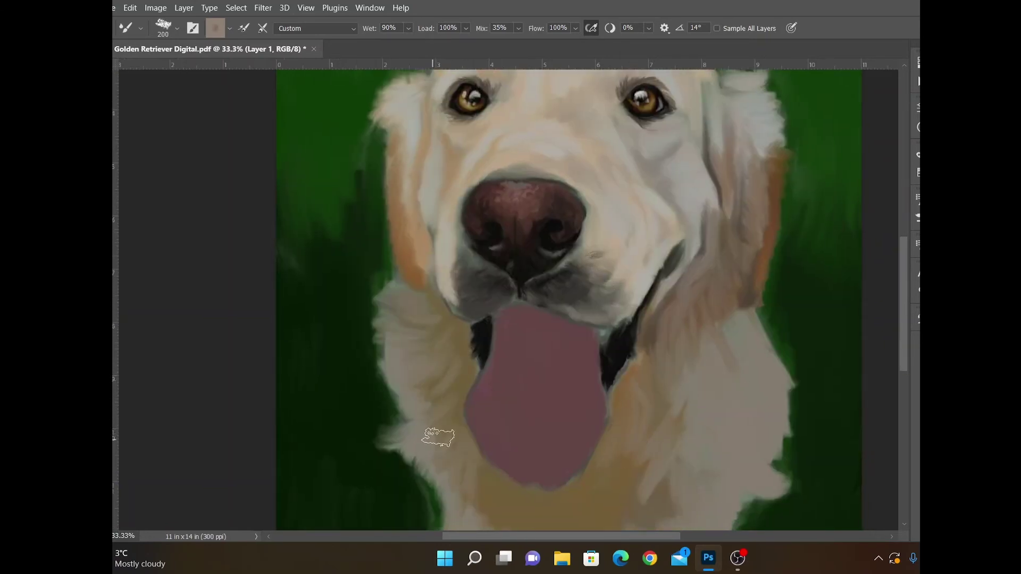
Pick a pale blue-grey and lighten the right-hand neck and chest fur with a 400 px brush.
{"action": "scroll", "coordinate": [432, 429], "scroll_direction": "down", "scroll_amount": 3}
{"action": "key", "text": "bracketright"}
{"action": "key", "text": "bracketright"}
{"action": "key", "text": "bracketright"}
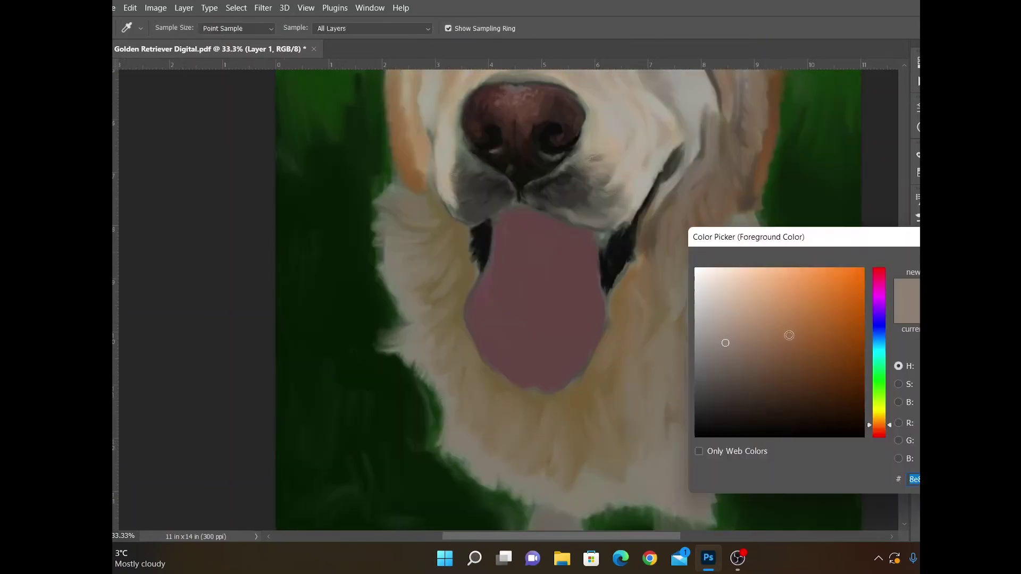
{"action": "left_click", "coordinate": [726, 305]}
{"action": "left_click", "coordinate": [879, 338]}
{"action": "key", "text": "Return"}
{"action": "left_click_drag", "start_coordinate": [742, 244], "coordinate": [757, 291]}
{"action": "left_click_drag", "start_coordinate": [726, 298], "coordinate": [704, 375]}
{"action": "left_click_drag", "start_coordinate": [672, 326], "coordinate": [657, 377]}
{"action": "left_click_drag", "start_coordinate": [711, 208], "coordinate": [691, 260]}
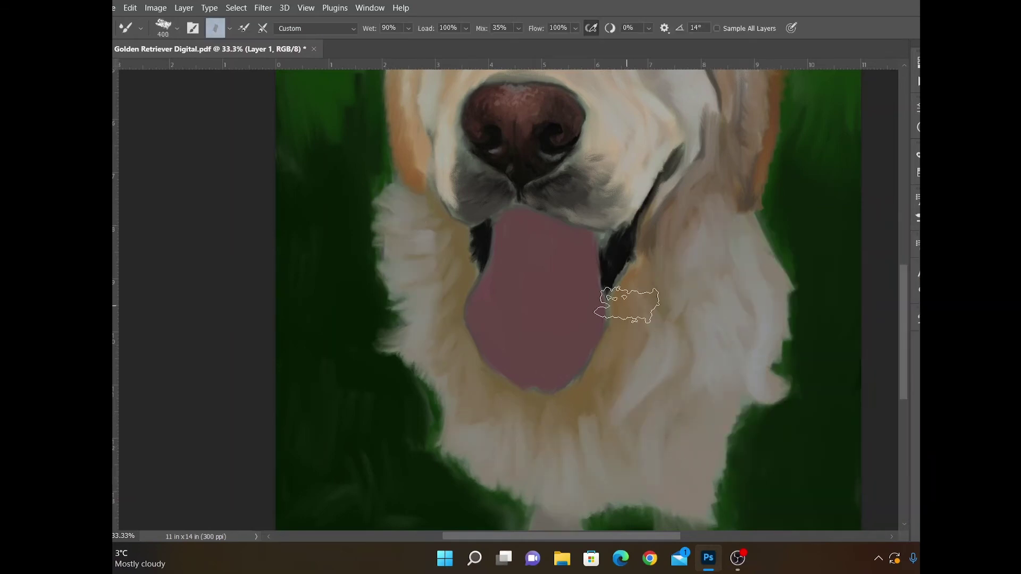
Add pale blue fur highlights along the right-hand cheek edge and inside the ear, starting with a 90 px brush.
{"action": "scroll", "coordinate": [659, 372], "scroll_direction": "up", "scroll_amount": 3}
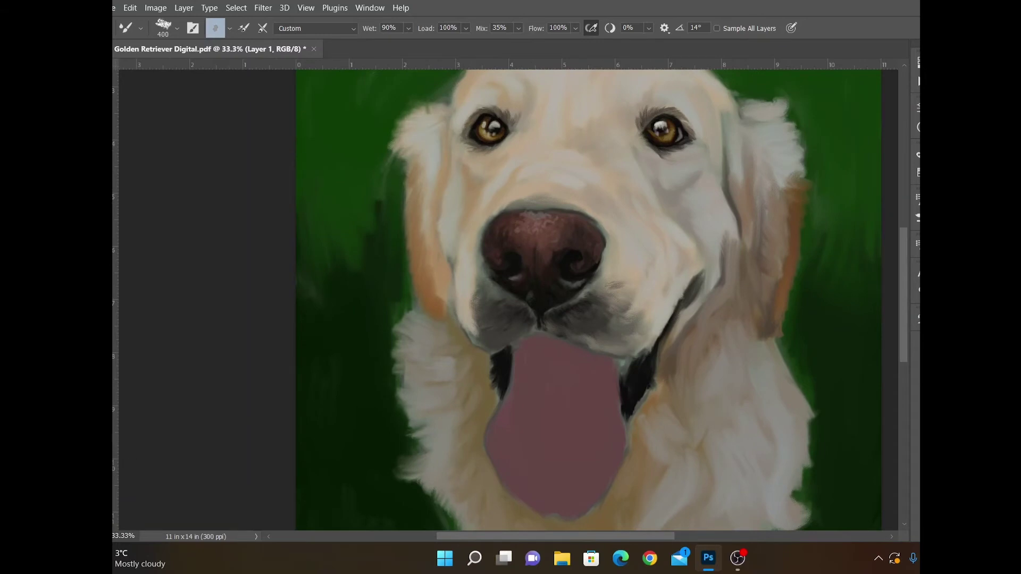
{"action": "key", "text": "bracketleft"}
{"action": "key", "text": "bracketleft"}
{"action": "key", "text": "bracketleft"}
{"action": "key", "text": "bracketleft"}
{"action": "key", "text": "bracketleft"}
{"action": "key", "text": "bracketleft"}
{"action": "key", "text": "bracketleft"}
{"action": "key", "text": "bracketleft"}
{"action": "mouse_move", "coordinate": [731, 243]}
{"action": "left_mouse_down"}
{"action": "mouse_move", "coordinate": [703, 313]}
{"action": "mouse_move", "coordinate": [735, 242]}
{"action": "left_mouse_up"}
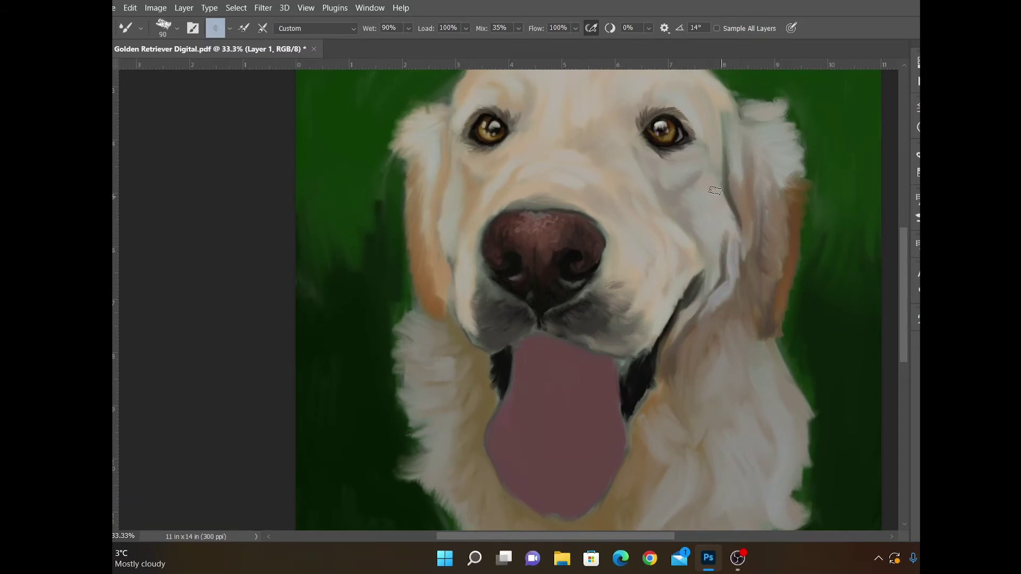
{"action": "left_click_drag", "start_coordinate": [756, 187], "coordinate": [758, 244]}
{"action": "left_click_drag", "start_coordinate": [754, 155], "coordinate": [769, 256]}
Paint pale blue fur strokes on both sides of the neck and chest and on the right-hand ear at 175 px.
{"action": "left_click_drag", "start_coordinate": [736, 333], "coordinate": [736, 404]}
{"action": "left_click_drag", "start_coordinate": [745, 343], "coordinate": [758, 388]}
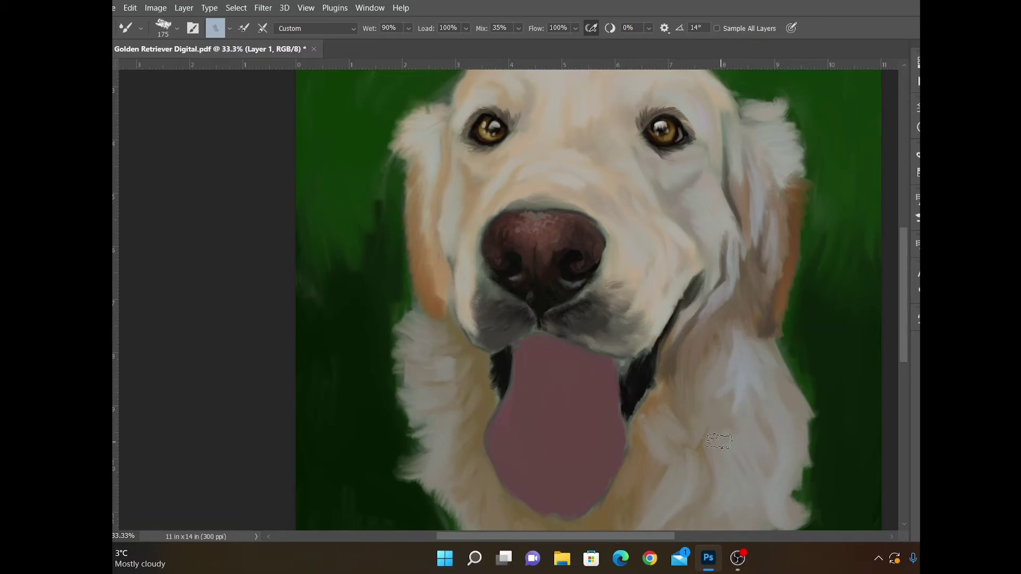
{"action": "left_click_drag", "start_coordinate": [472, 407], "coordinate": [465, 468]}
{"action": "left_click_drag", "start_coordinate": [477, 431], "coordinate": [472, 452]}
{"action": "left_click_drag", "start_coordinate": [692, 468], "coordinate": [672, 503]}
{"action": "left_click_drag", "start_coordinate": [793, 469], "coordinate": [791, 504]}
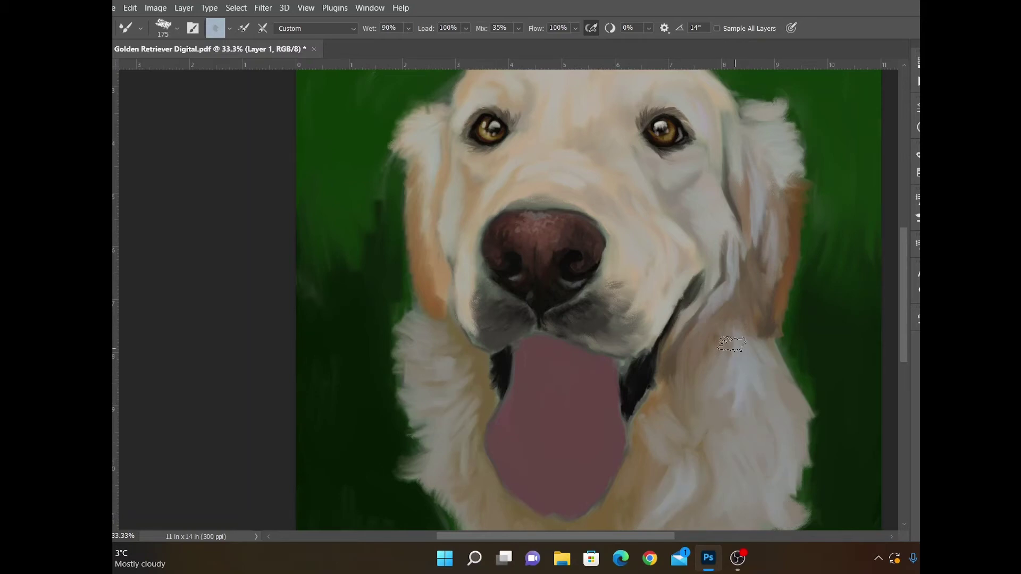
{"action": "left_click_drag", "start_coordinate": [712, 393], "coordinate": [698, 412]}
{"action": "left_click_drag", "start_coordinate": [757, 386], "coordinate": [754, 415]}
{"action": "left_click_drag", "start_coordinate": [783, 223], "coordinate": [780, 268]}
Pick a dusty pink and brush warm fur strokes into the right-hand and left-hand ears.
{"action": "left_click", "coordinate": [101, 500]}
{"action": "left_click", "coordinate": [879, 273]}
{"action": "left_click", "coordinate": [702, 319]}
{"action": "left_click", "coordinate": [879, 427]}
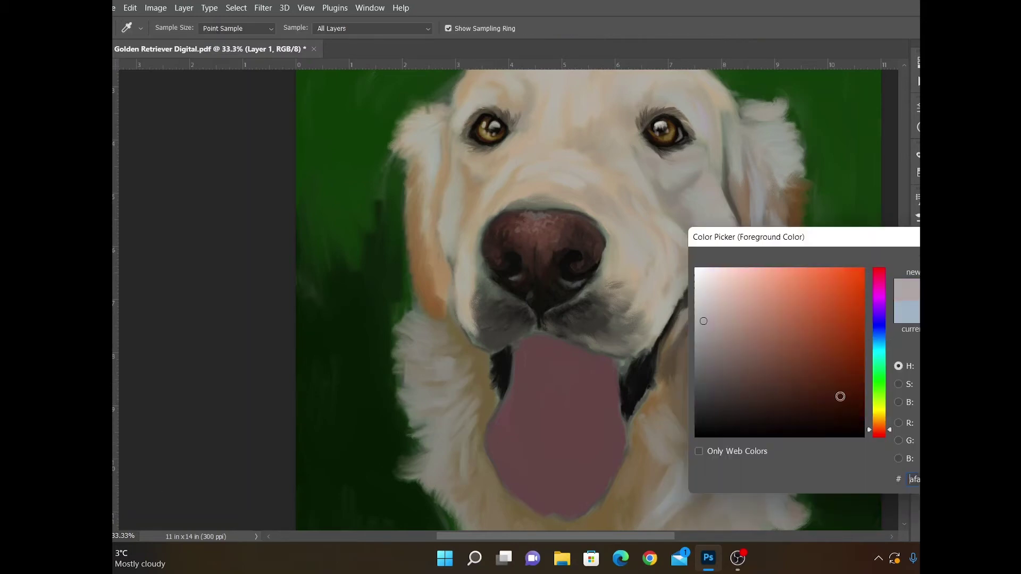
{"action": "left_click", "coordinate": [740, 311]}
{"action": "left_click", "coordinate": [1000, 265]}
{"action": "left_click_drag", "start_coordinate": [771, 191], "coordinate": [803, 161]}
{"action": "left_click_drag", "start_coordinate": [418, 195], "coordinate": [429, 300]}
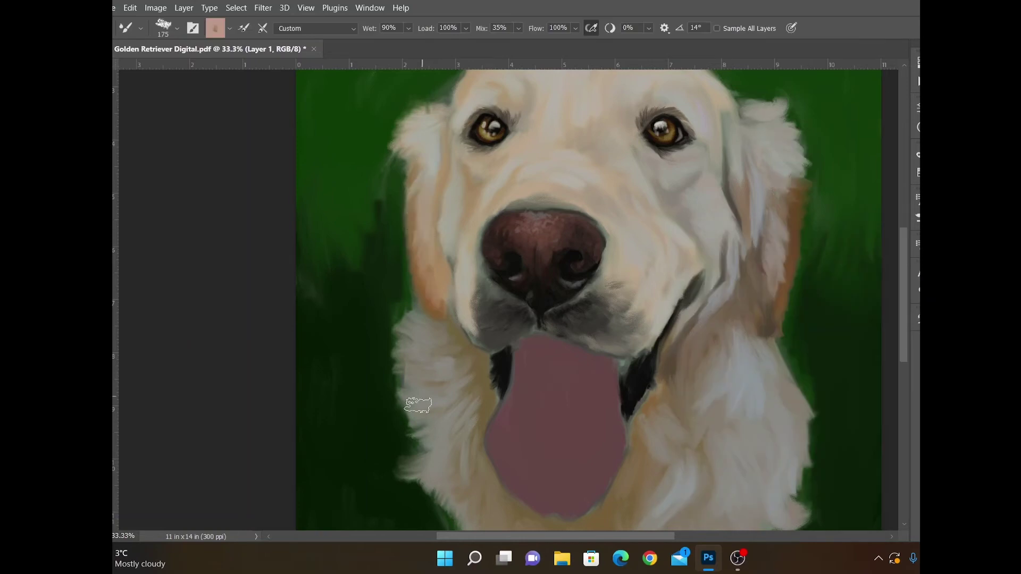
Brush light dusty pink hairs over the left-hand cheek and the dark patches on both sides of the muzzle.
{"action": "mouse_move", "coordinate": [450, 265]}
{"action": "left_mouse_down"}
{"action": "mouse_move", "coordinate": [451, 304]}
{"action": "mouse_move", "coordinate": [490, 320]}
{"action": "left_mouse_up"}
{"action": "left_click_drag", "start_coordinate": [480, 323], "coordinate": [493, 331]}
{"action": "left_click_drag", "start_coordinate": [605, 320], "coordinate": [634, 308]}
{"action": "mouse_move", "coordinate": [598, 340]}
{"action": "left_mouse_down"}
{"action": "mouse_move", "coordinate": [612, 342]}
{"action": "mouse_move", "coordinate": [653, 305]}
{"action": "mouse_move", "coordinate": [599, 322]}
{"action": "left_mouse_up"}
{"action": "left_click", "coordinate": [101, 500]}
{"action": "left_click", "coordinate": [879, 418]}
{"action": "left_click", "coordinate": [999, 265]}
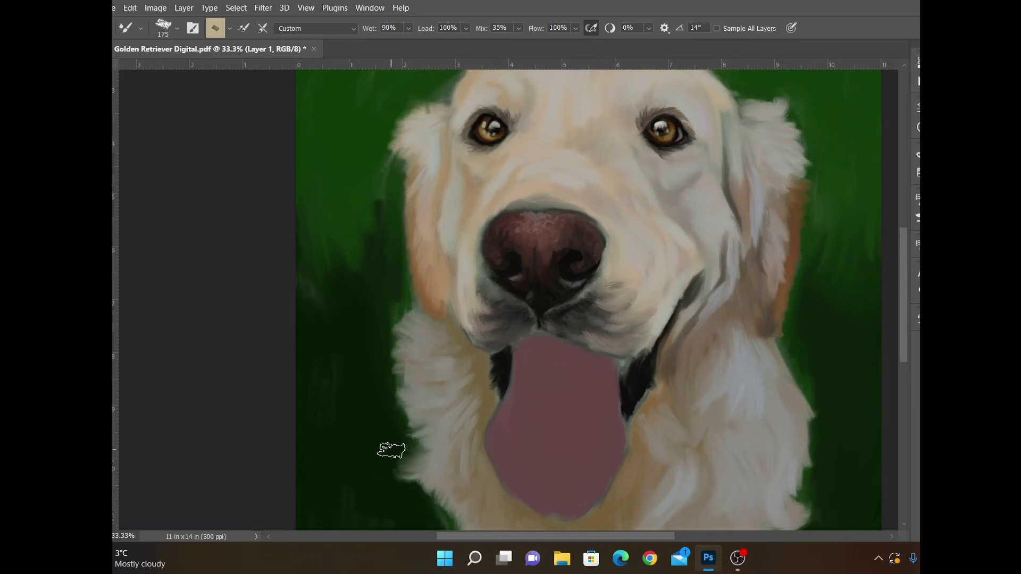
Pick a dark maroon and shade the tongue's central groove and its upper part beneath the lip.
{"action": "left_click", "coordinate": [101, 501]}
{"action": "left_click", "coordinate": [880, 272]}
{"action": "left_click", "coordinate": [777, 404]}
{"action": "left_click", "coordinate": [999, 264]}
{"action": "left_click_drag", "start_coordinate": [548, 343], "coordinate": [552, 462]}
{"action": "mouse_move", "coordinate": [545, 340]}
{"action": "left_mouse_down"}
{"action": "mouse_move", "coordinate": [550, 401]}
{"action": "mouse_move", "coordinate": [539, 371]}
{"action": "mouse_move", "coordinate": [573, 389]}
{"action": "left_mouse_up"}
{"action": "mouse_move", "coordinate": [604, 362]}
{"action": "left_mouse_down"}
{"action": "mouse_move", "coordinate": [582, 374]}
{"action": "mouse_move", "coordinate": [597, 369]}
{"action": "mouse_move", "coordinate": [591, 396]}
{"action": "left_mouse_up"}
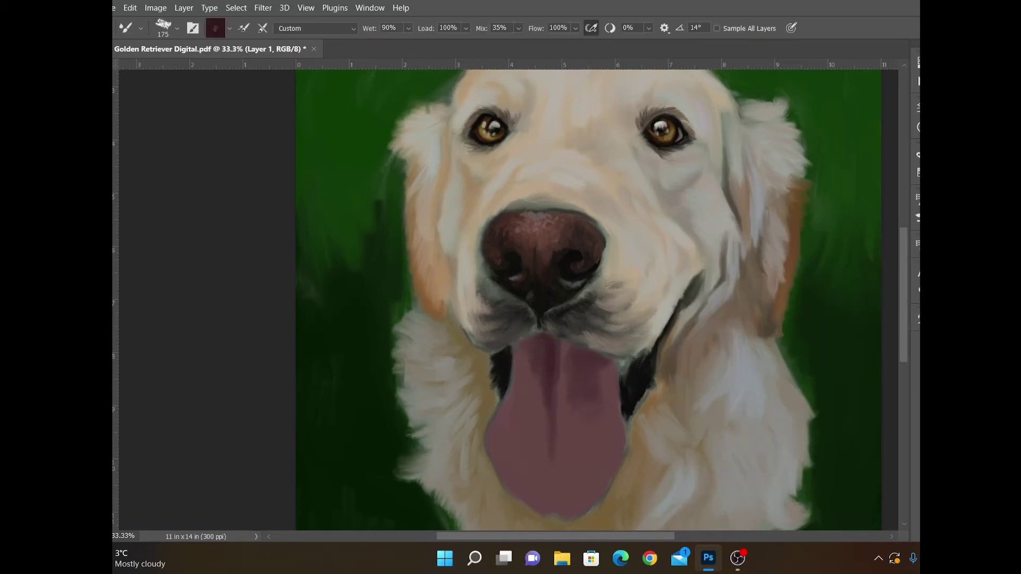
Deepen the tongue's central groove and the shadow under the lip with near-black at an 80 px brush size.
{"action": "left_click", "coordinate": [101, 501]}
{"action": "left_click", "coordinate": [765, 439]}
{"action": "left_click", "coordinate": [999, 265]}
{"action": "key", "text": "bracketleft"}
{"action": "key", "text": "bracketleft"}
{"action": "key", "text": "bracketleft"}
{"action": "key", "text": "bracketleft"}
{"action": "key", "text": "bracketleft"}
{"action": "left_click_drag", "start_coordinate": [558, 341], "coordinate": [554, 396]}
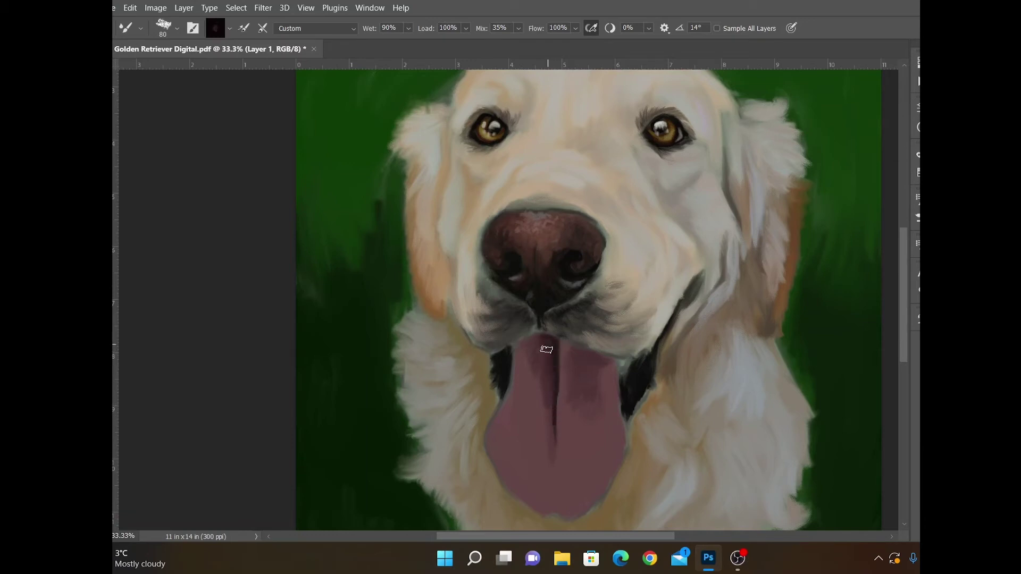
{"action": "left_click_drag", "start_coordinate": [592, 356], "coordinate": [571, 353]}
{"action": "mouse_move", "coordinate": [572, 354]}
{"action": "left_mouse_down"}
{"action": "mouse_move", "coordinate": [593, 372]}
{"action": "mouse_move", "coordinate": [603, 361]}
{"action": "left_mouse_up"}
Pick a muted mauve pink and blend soft highlights into the tongue beside the central groove at 125 px.
{"action": "left_click", "coordinate": [101, 501]}
{"action": "left_click", "coordinate": [761, 373]}
{"action": "left_click", "coordinate": [1000, 265]}
{"action": "left_click", "coordinate": [101, 501]}
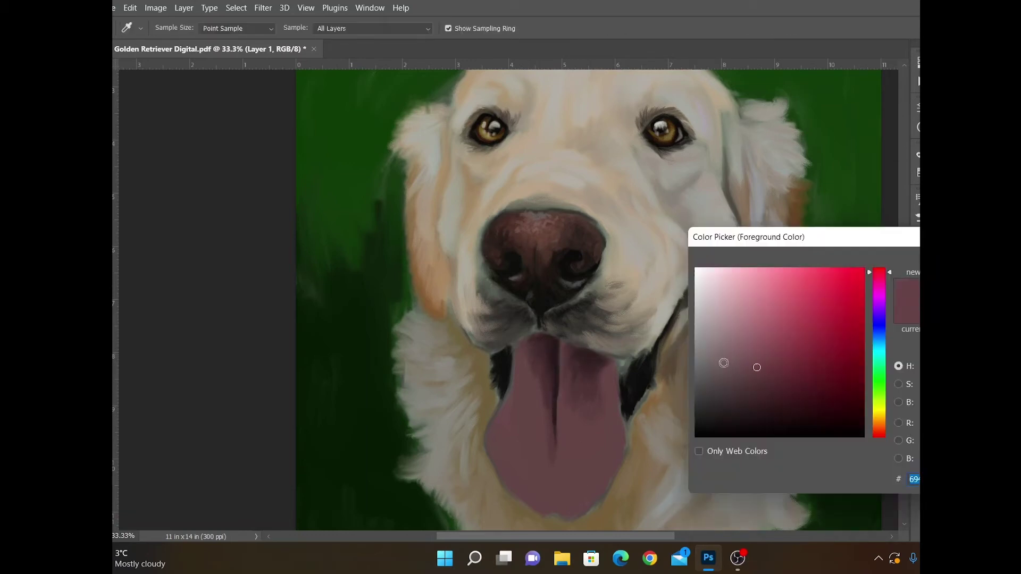
{"action": "left_click", "coordinate": [725, 362]}
{"action": "left_click", "coordinate": [999, 265]}
{"action": "mouse_move", "coordinate": [575, 419]}
{"action": "left_mouse_down"}
{"action": "mouse_move", "coordinate": [576, 402]}
{"action": "mouse_move", "coordinate": [601, 436]}
{"action": "left_mouse_up"}
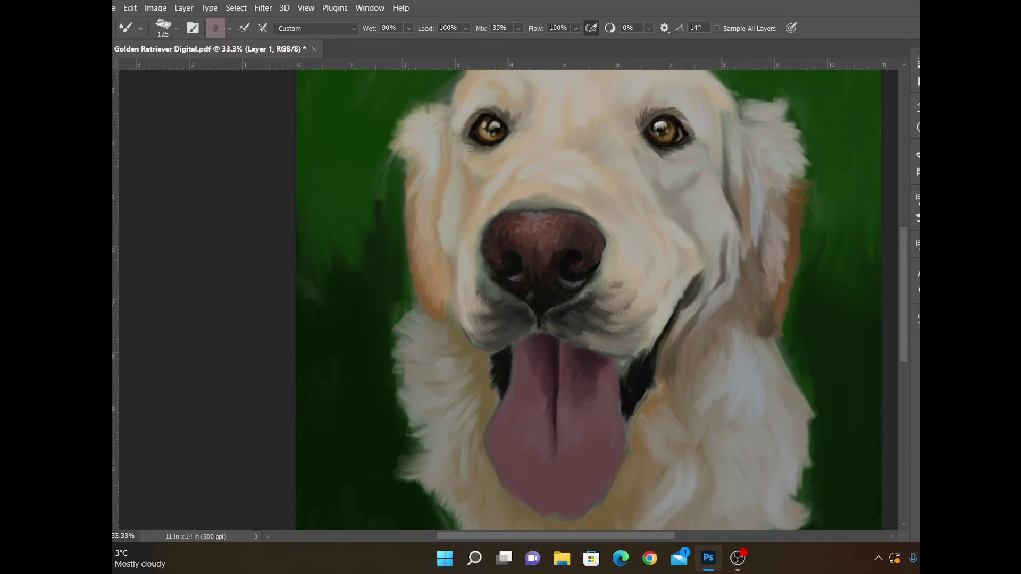
Pick dark greyish mauves and shade the tongue beside its central groove at a 125 px brush size.
{"action": "left_click", "coordinate": [101, 501]}
{"action": "left_click", "coordinate": [720, 376]}
{"action": "left_click", "coordinate": [999, 265]}
{"action": "left_click", "coordinate": [101, 500]}
{"action": "left_click", "coordinate": [727, 392]}
{"action": "left_click", "coordinate": [1000, 265]}
{"action": "left_click_drag", "start_coordinate": [536, 404], "coordinate": [530, 417]}
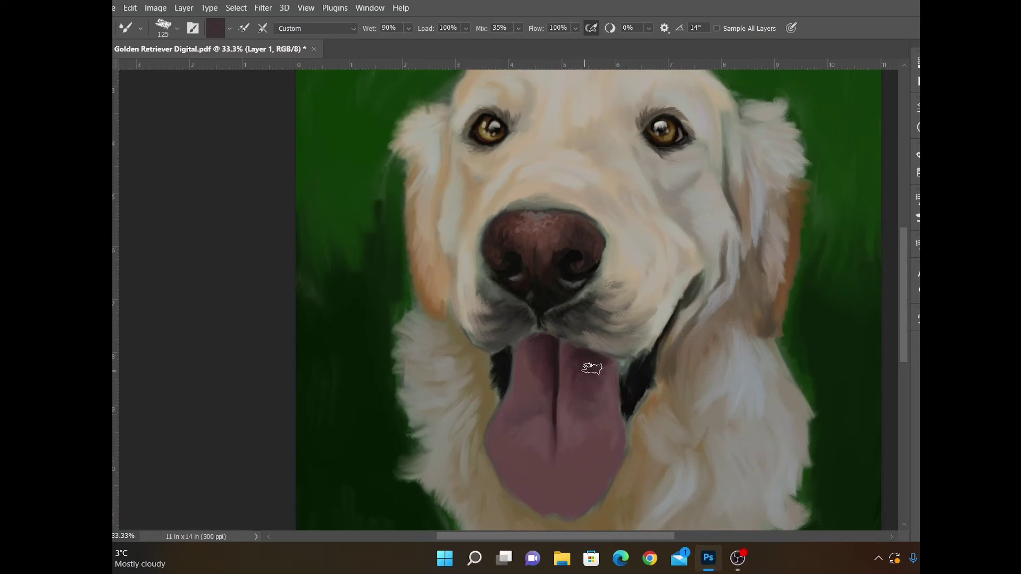
Pick a darker greyish mauve and shade the right-hand edge of the tongue's lower half.
{"action": "left_click", "coordinate": [101, 501]}
{"action": "left_click", "coordinate": [720, 399]}
{"action": "left_click", "coordinate": [1000, 265]}
{"action": "left_click_drag", "start_coordinate": [615, 470], "coordinate": [610, 482]}
Pick a deep crimson and outline the tongue's lower left-hand edge at a 60 px brush size.
{"action": "left_click", "coordinate": [101, 501]}
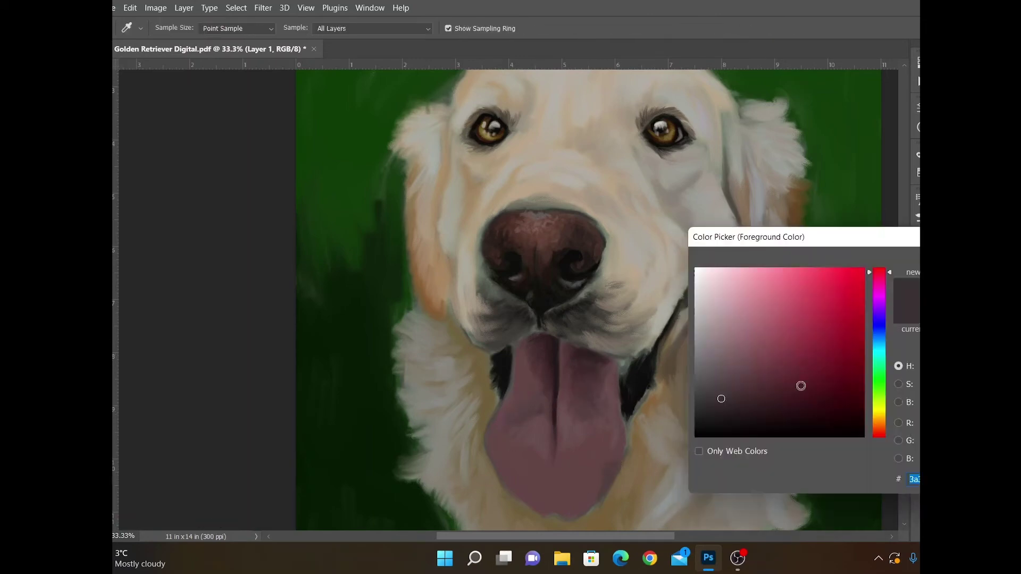
{"action": "left_click", "coordinate": [857, 372]}
{"action": "left_click", "coordinate": [999, 264]}
{"action": "key", "text": "bracketleft"}
{"action": "key", "text": "bracketleft"}
{"action": "key", "text": "bracketleft"}
{"action": "key", "text": "bracketleft"}
{"action": "key", "text": "bracketleft"}
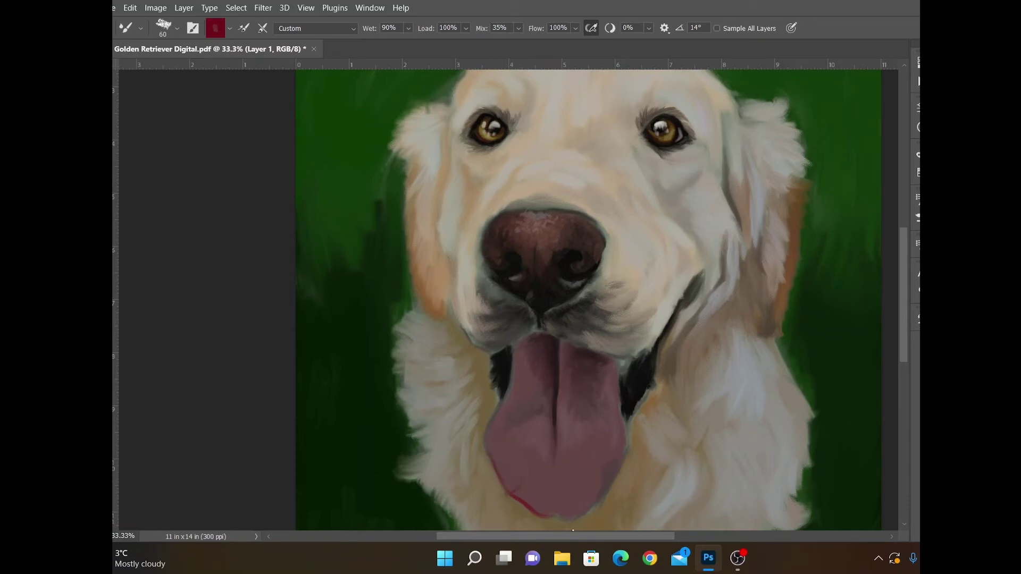
Pick a dark muted mauve and define the tongue's right-hand edge at 60 px.
{"action": "left_click", "coordinate": [101, 500]}
{"action": "left_click", "coordinate": [741, 387]}
{"action": "left_click", "coordinate": [999, 265]}
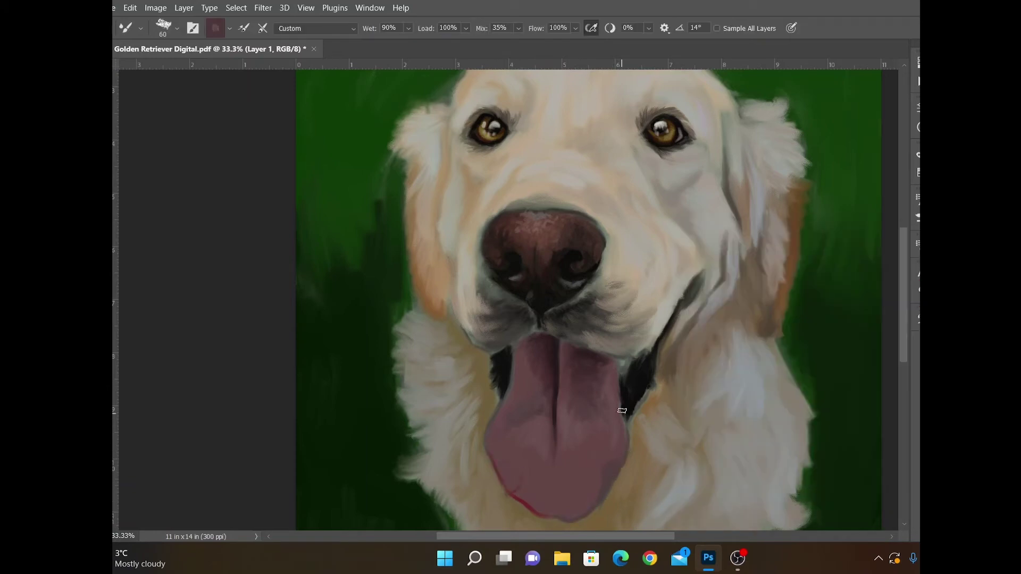
Pick a medium crimson and blend a redder tint over the lower half of the tongue at 125 px.
{"action": "left_click", "coordinate": [101, 500]}
{"action": "left_click", "coordinate": [806, 359]}
{"action": "left_click", "coordinate": [1000, 265]}
{"action": "left_click_drag", "start_coordinate": [490, 459], "coordinate": [486, 432]}
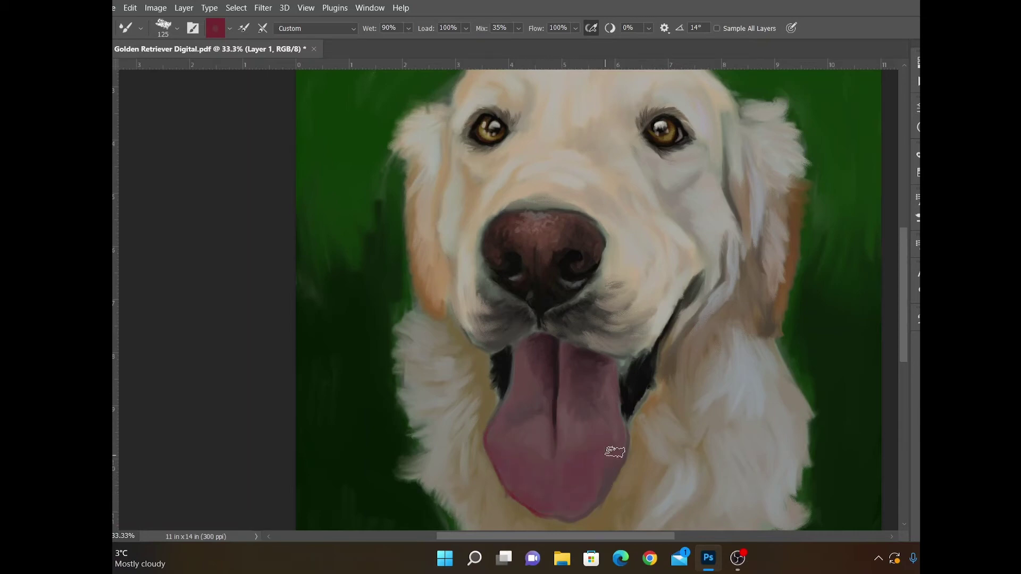
Touch up the tongue with a dark mauve and lighten its upper part with a dusty pink.
{"action": "left_click", "coordinate": [101, 500]}
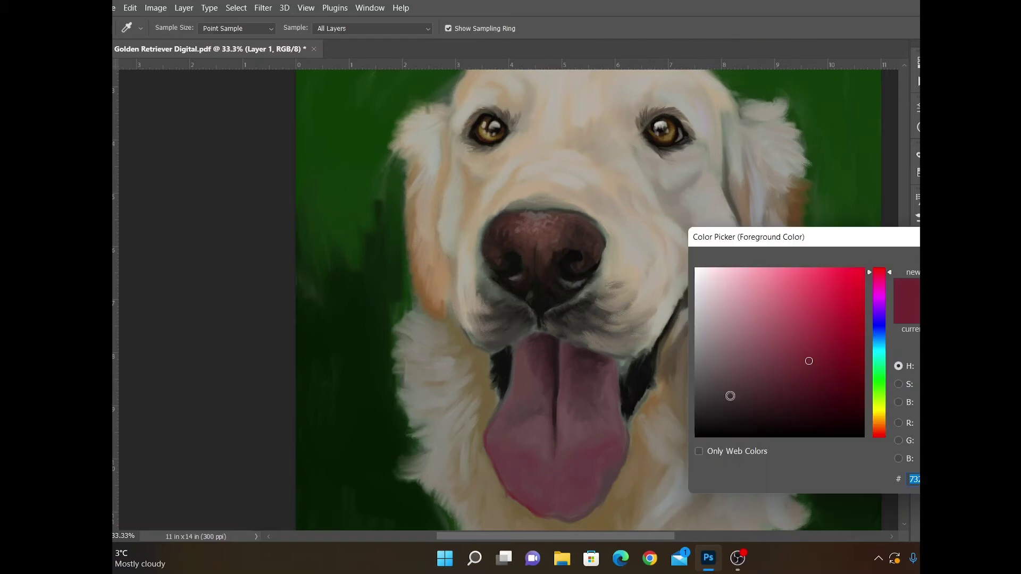
{"action": "left_click", "coordinate": [729, 396]}
{"action": "left_click", "coordinate": [999, 265]}
{"action": "left_click", "coordinate": [101, 500]}
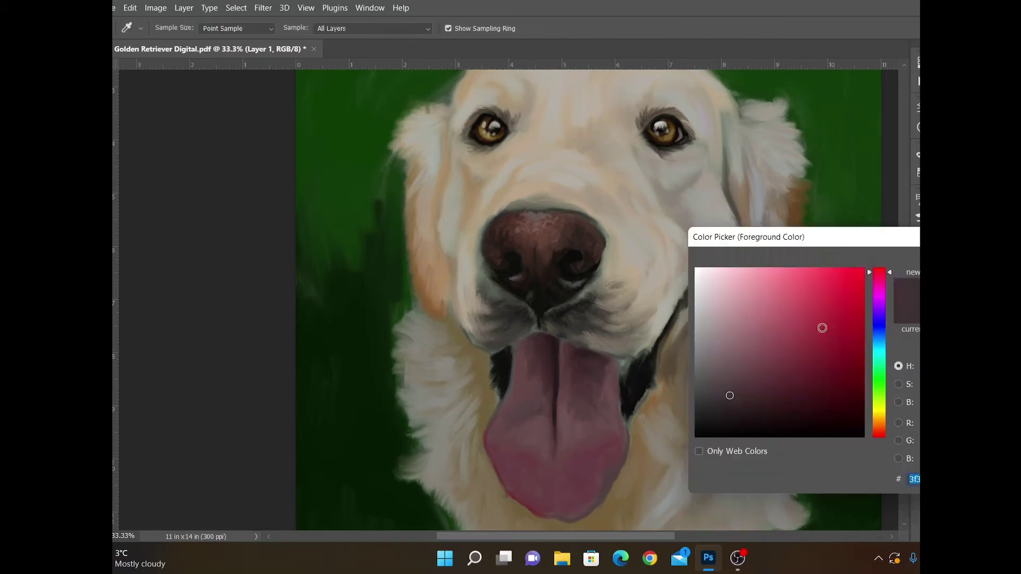
{"action": "left_click", "coordinate": [763, 330]}
{"action": "left_click", "coordinate": [999, 265]}
{"action": "left_click_drag", "start_coordinate": [518, 362], "coordinate": [512, 395]}
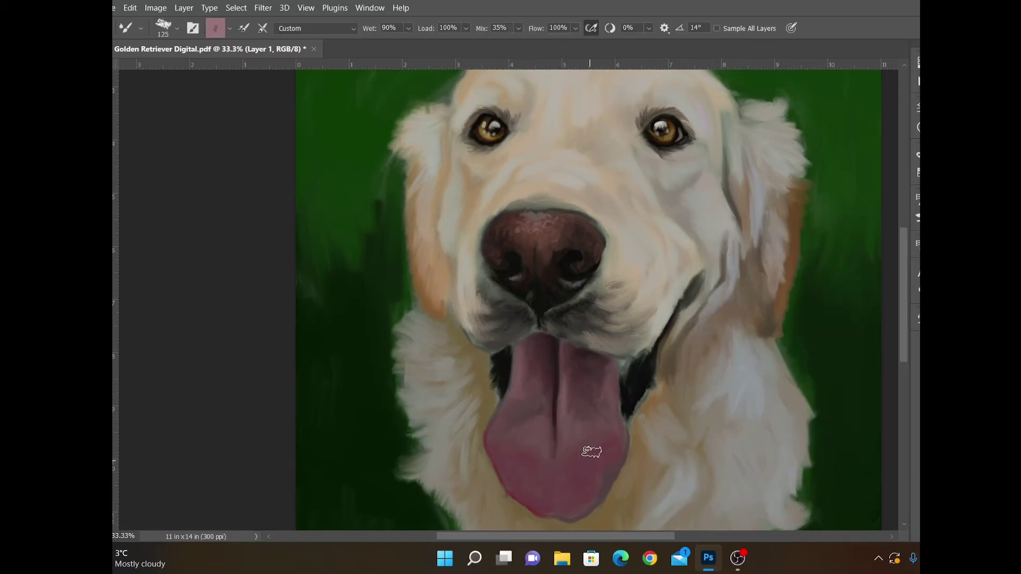
Pick a greyish blue and brush cool highlights into the middle and lower sides of the tongue.
{"action": "left_click", "coordinate": [101, 500]}
{"action": "left_click", "coordinate": [879, 339]}
{"action": "left_click", "coordinate": [734, 336]}
{"action": "key", "text": "Return"}
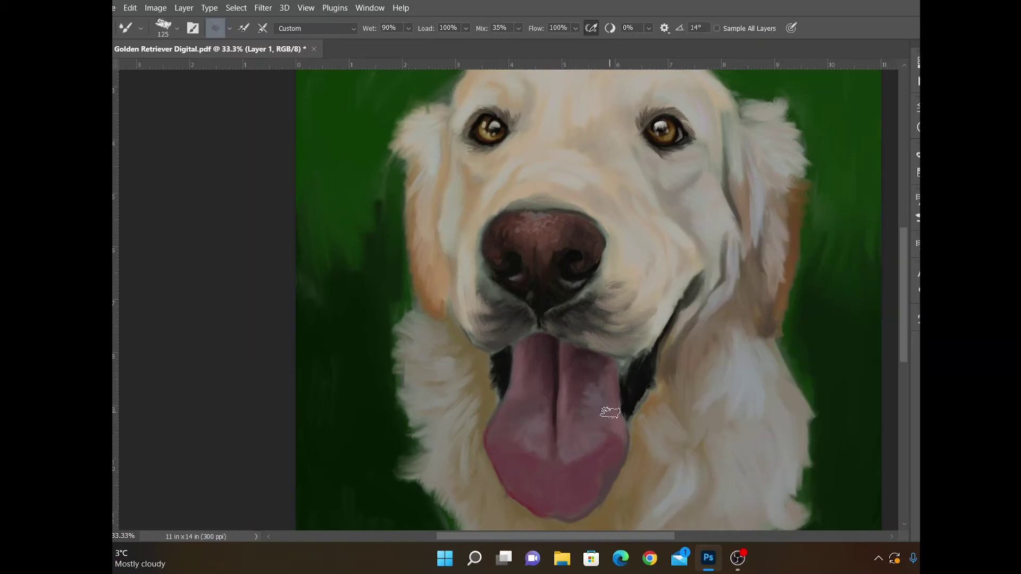
{"action": "left_click_drag", "start_coordinate": [619, 461], "coordinate": [564, 514]}
{"action": "left_click_drag", "start_coordinate": [512, 463], "coordinate": [522, 488]}
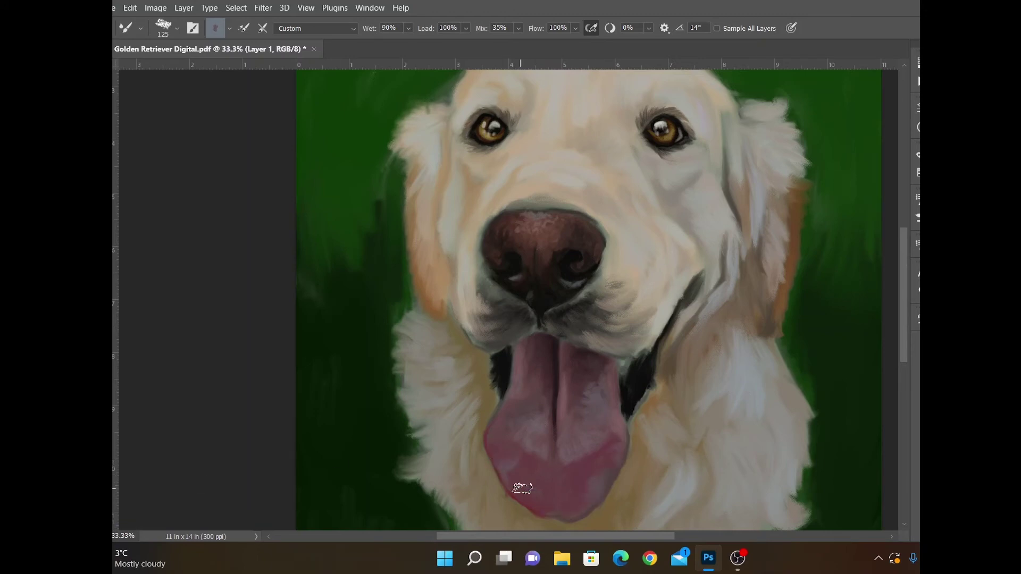
Pick a dusty pink and blend it into the cool highlights across the middle of the tongue.
{"action": "left_click", "coordinate": [97, 414]}
{"action": "key", "text": "Return"}
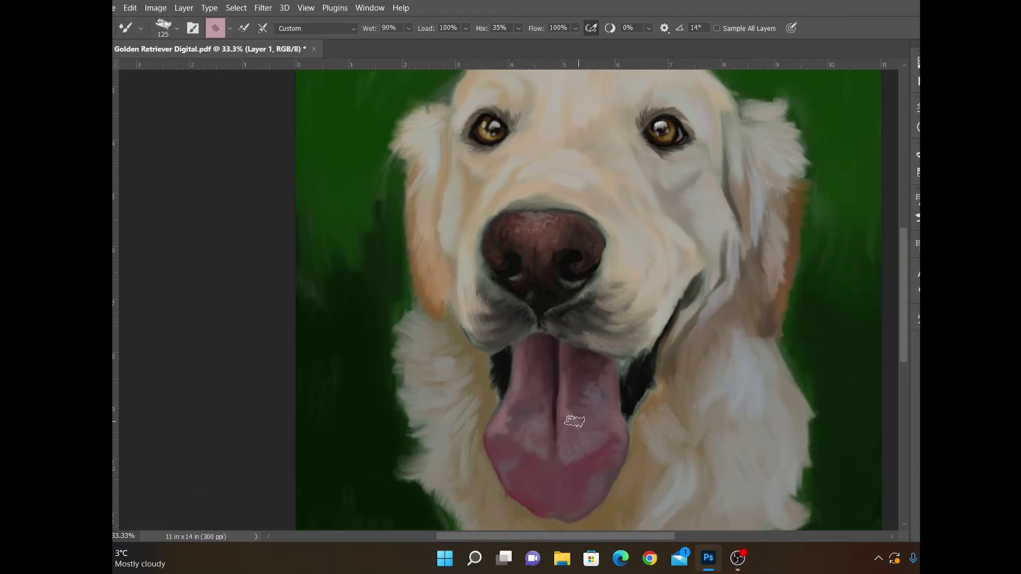
{"action": "left_click_drag", "start_coordinate": [621, 430], "coordinate": [622, 412]}
{"action": "left_click", "coordinate": [96, 415]}
{"action": "key", "text": "Return"}
{"action": "mouse_move", "coordinate": [514, 433]}
{"action": "left_mouse_down"}
{"action": "mouse_move", "coordinate": [535, 471]}
{"action": "mouse_move", "coordinate": [593, 453]}
{"action": "left_mouse_up"}
Add fine pale grey and near-white lines and wet specks to the tongue at a 30 px brush size.
{"action": "left_click", "coordinate": [96, 470]}
{"action": "left_click", "coordinate": [852, 365]}
{"action": "key", "text": "Return"}
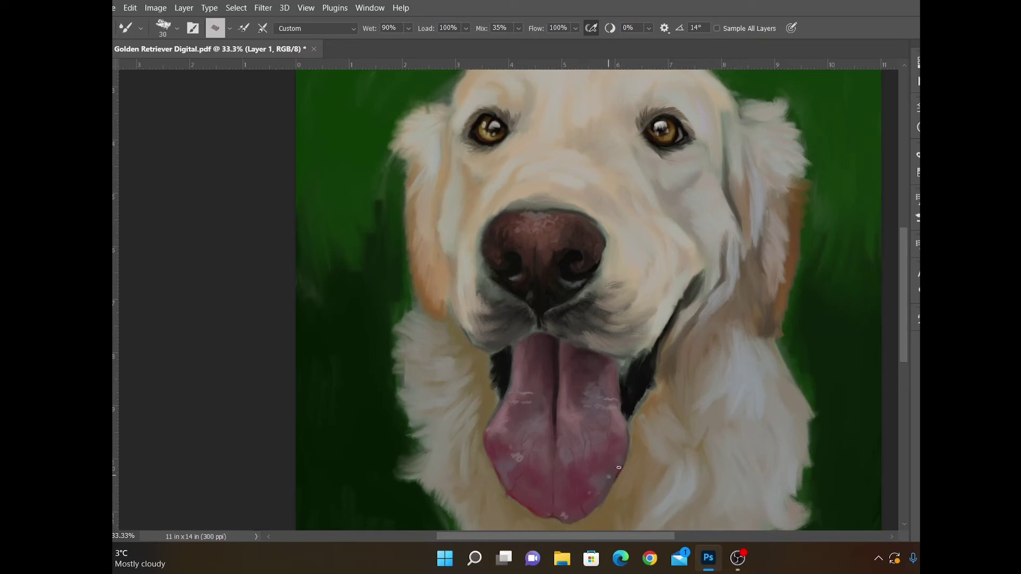
{"action": "left_click", "coordinate": [216, 28]}
{"action": "key", "text": "Return"}
Enlarge the brush to 60 px and shade the tongue with a muted mauve and a sampled dark tone.
{"action": "left_click", "coordinate": [104, 351]}
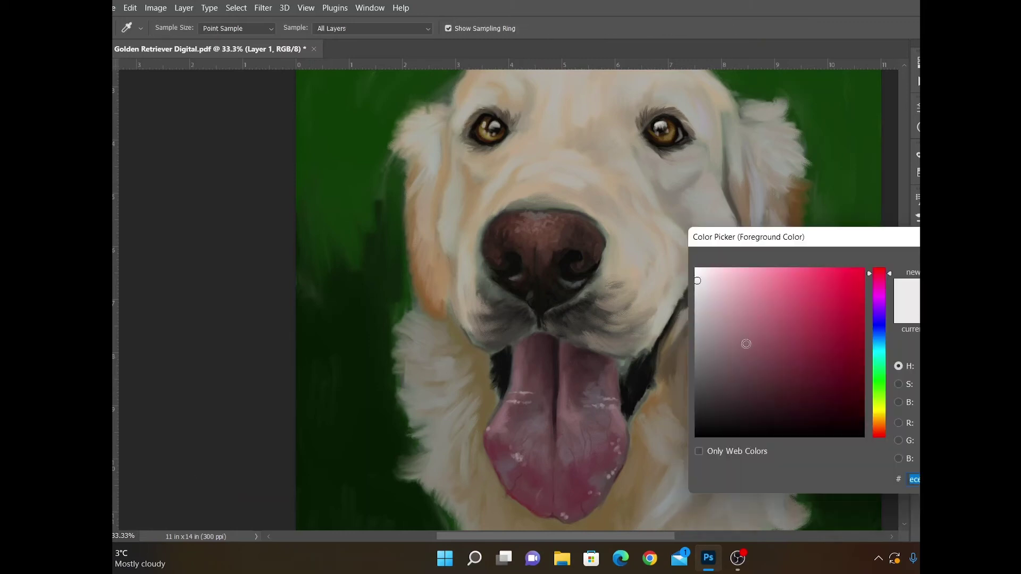
{"action": "left_click", "coordinate": [745, 344]}
{"action": "key", "text": "Return"}
{"action": "key", "text": "bracketright"}
{"action": "key", "text": "bracketright"}
{"action": "key", "text": "bracketright"}
{"action": "key", "text": "bracketright"}
{"action": "key", "text": "bracketright"}
{"action": "left_click", "coordinate": [624, 376], "text": "alt"}
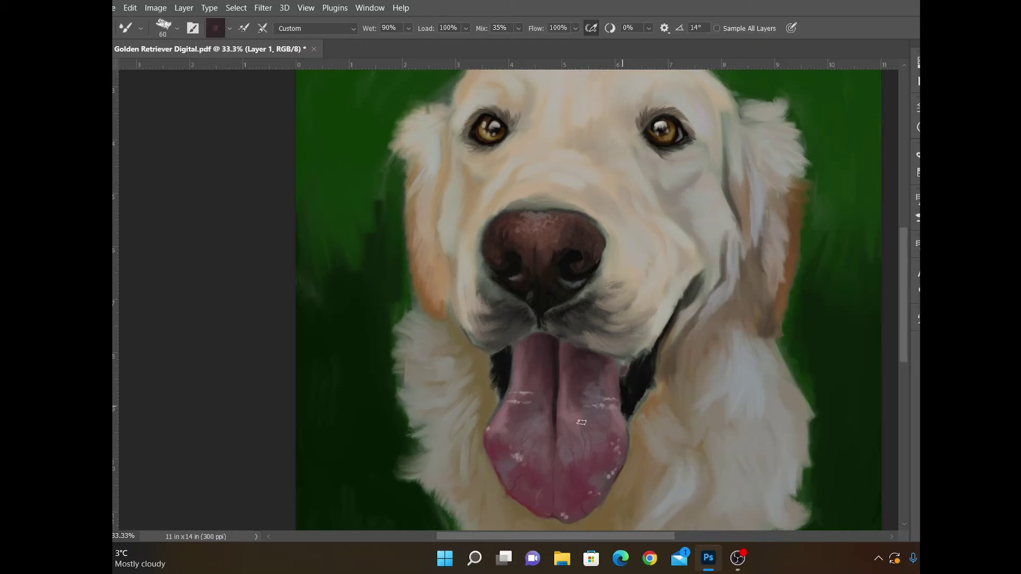
Paint blue-grey highlights and black gaps into the dark lips on both sides of the tongue, refining them at 40 px.
{"action": "left_click", "coordinate": [625, 362], "text": "alt"}
{"action": "left_click", "coordinate": [639, 391], "text": "alt"}
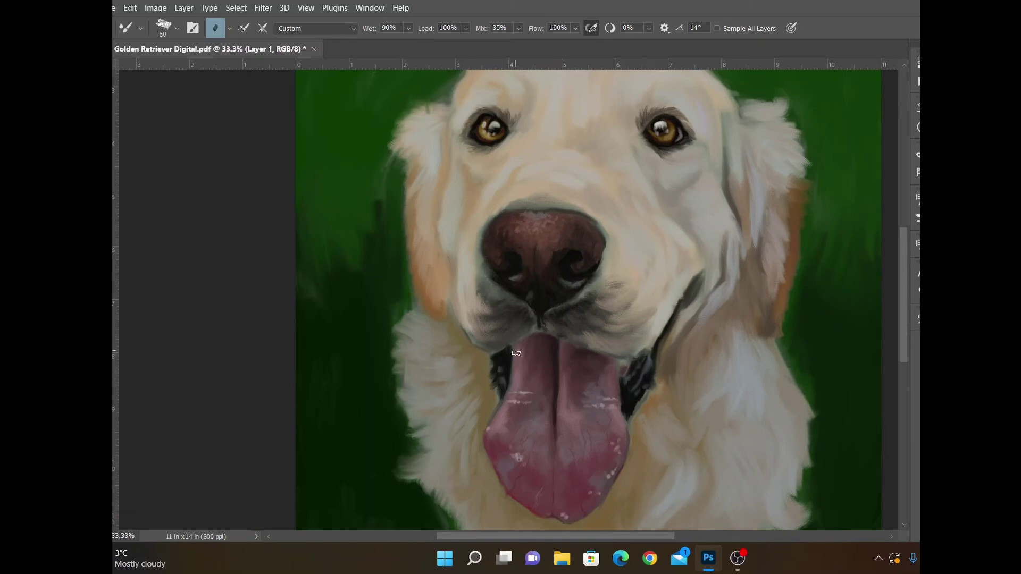
{"action": "left_click", "coordinate": [653, 368], "text": "alt"}
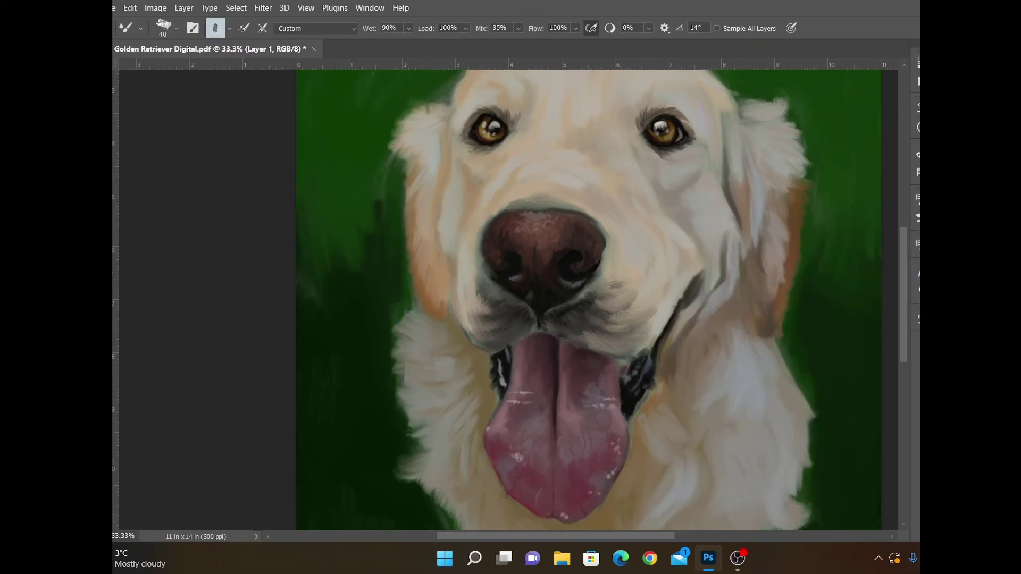
{"action": "left_click", "coordinate": [498, 391], "text": "alt"}
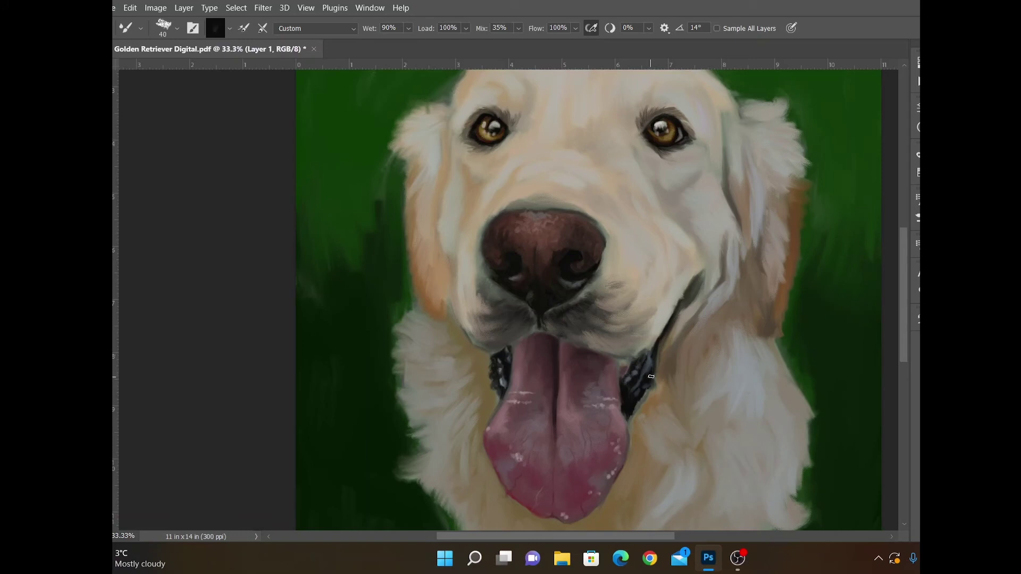
{"action": "left_click", "coordinate": [655, 355], "text": "alt"}
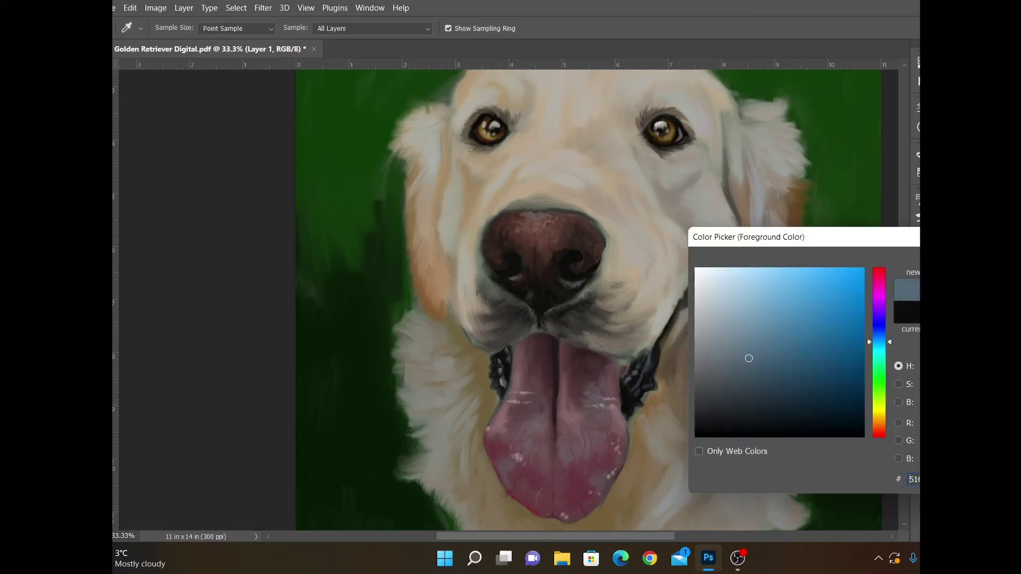
Paint short blue-grey, pale and black hairs over the dark muzzle patches below the nose at 40 px.
{"action": "left_click", "coordinate": [623, 304], "text": "alt"}
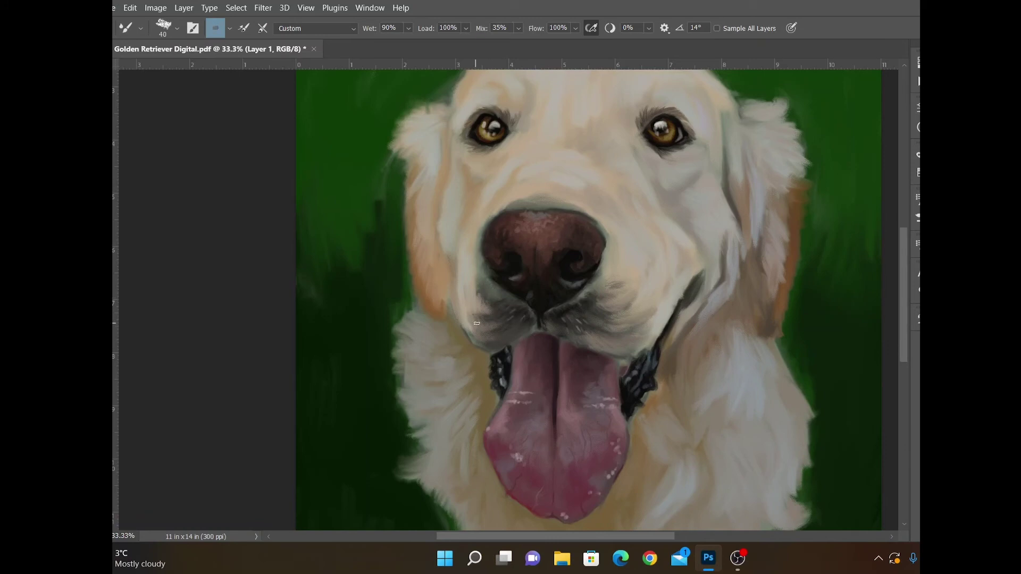
{"action": "left_click", "coordinate": [101, 420]}
{"action": "left_click", "coordinate": [718, 290]}
{"action": "key", "text": "Return"}
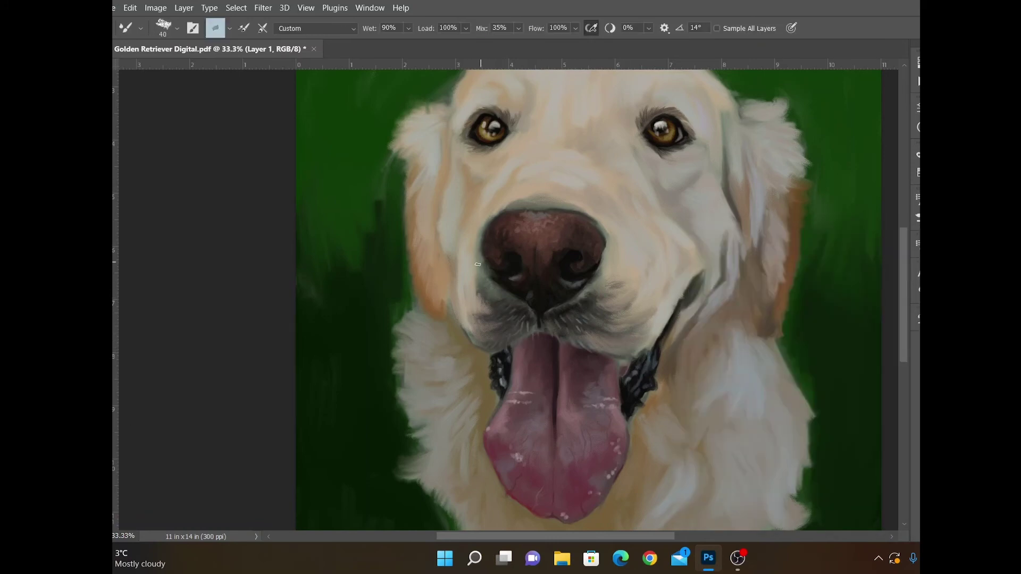
{"action": "left_click", "coordinate": [563, 320], "text": "alt"}
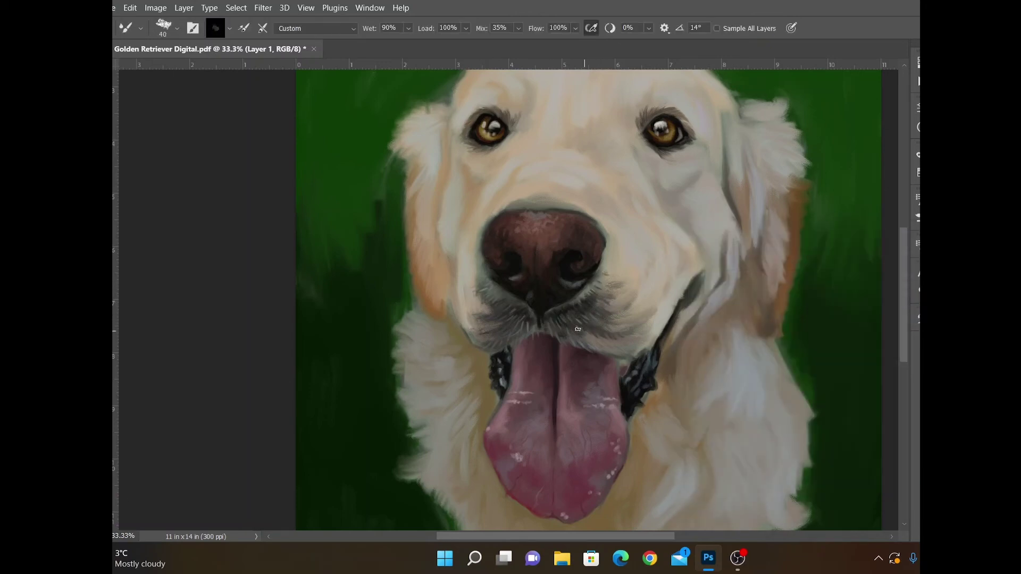
Pick a medium brown and paint short hairs along the upper edge of the nose.
{"action": "left_click", "coordinate": [101, 420]}
{"action": "left_click", "coordinate": [880, 423]}
{"action": "key", "text": "Return"}
{"action": "left_click_drag", "start_coordinate": [523, 201], "coordinate": [517, 195]}
Pick a greyish beige and brush soft fur shading beside the nose and muzzle at 90 px.
{"action": "left_click", "coordinate": [101, 420]}
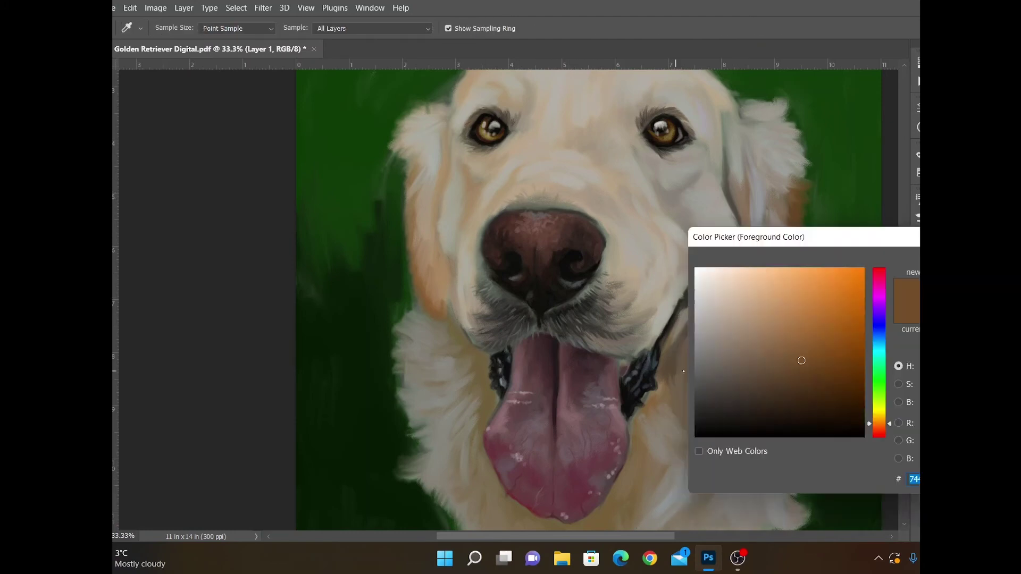
{"action": "left_click", "coordinate": [725, 328]}
{"action": "key", "text": "Return"}
{"action": "key", "text": "bracketright"}
{"action": "key", "text": "bracketright"}
{"action": "key", "text": "bracketright"}
{"action": "key", "text": "bracketright"}
{"action": "key", "text": "bracketright"}
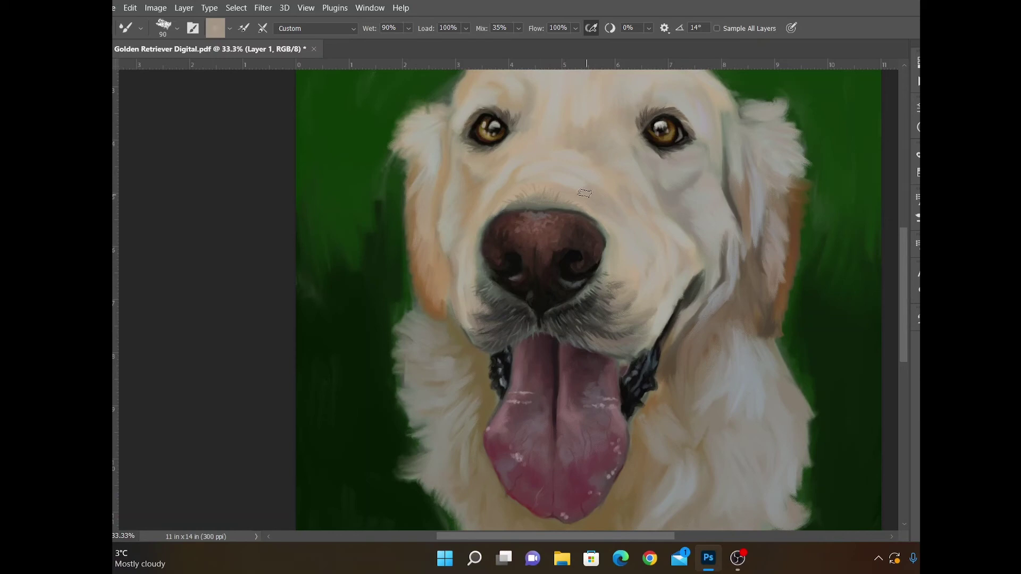
{"action": "left_click_drag", "start_coordinate": [632, 213], "coordinate": [630, 293]}
Pick a pale cream and brush highlight strokes into the fur at the crown of the head.
{"action": "left_click", "coordinate": [101, 420]}
{"action": "left_click", "coordinate": [879, 414]}
{"action": "left_click", "coordinate": [719, 278]}
{"action": "key", "text": "Return"}
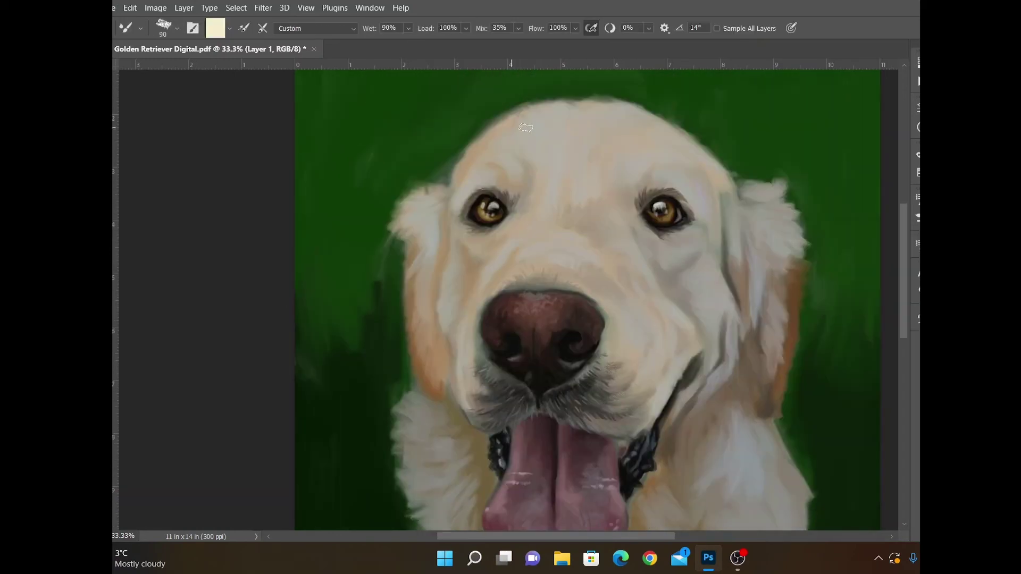
{"action": "left_click_drag", "start_coordinate": [532, 115], "coordinate": [520, 131]}
{"action": "mouse_move", "coordinate": [537, 113]}
{"action": "left_mouse_down"}
{"action": "mouse_move", "coordinate": [543, 140]}
{"action": "mouse_move", "coordinate": [570, 125]}
{"action": "left_mouse_up"}
{"action": "left_click_drag", "start_coordinate": [544, 118], "coordinate": [539, 131]}
Brush cream fur highlights over the left-hand ear, brows, forehead and bridge of the nose, enlarging the brush to 175 px.
{"action": "left_click_drag", "start_coordinate": [436, 196], "coordinate": [419, 213]}
{"action": "key", "text": "bracketright"}
{"action": "key", "text": "bracketright"}
{"action": "key", "text": "bracketright"}
{"action": "key", "text": "bracketright"}
{"action": "mouse_move", "coordinate": [501, 139]}
{"action": "left_mouse_down"}
{"action": "mouse_move", "coordinate": [518, 162]}
{"action": "mouse_move", "coordinate": [483, 150]}
{"action": "left_mouse_up"}
{"action": "left_click_drag", "start_coordinate": [637, 133], "coordinate": [623, 153]}
{"action": "left_click_drag", "start_coordinate": [622, 116], "coordinate": [597, 135]}
{"action": "left_click_drag", "start_coordinate": [608, 108], "coordinate": [589, 133]}
{"action": "left_click_drag", "start_coordinate": [607, 214], "coordinate": [622, 227]}
{"action": "left_click_drag", "start_coordinate": [616, 223], "coordinate": [644, 261]}
{"action": "left_click_drag", "start_coordinate": [675, 178], "coordinate": [693, 202]}
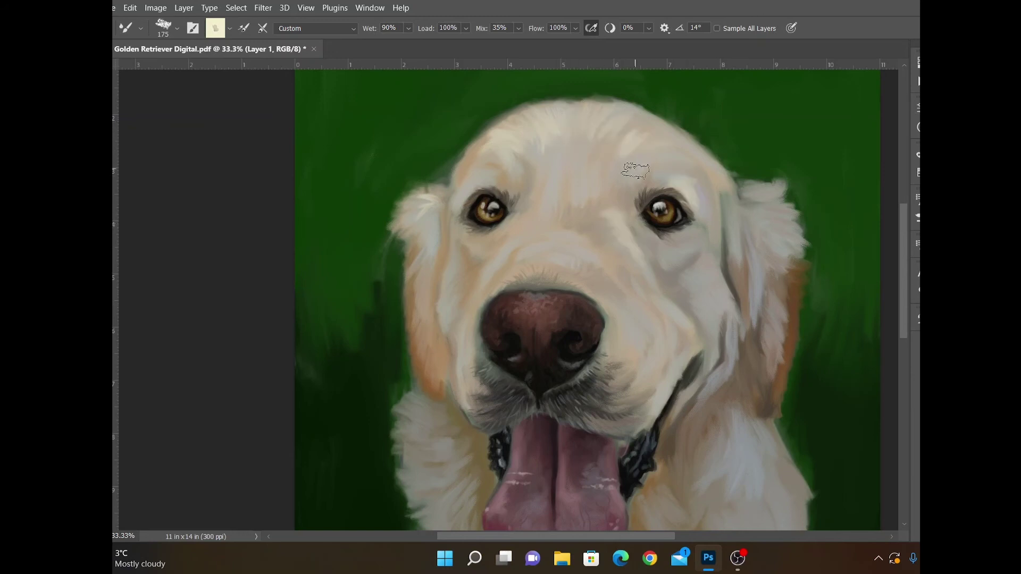
{"action": "left_click_drag", "start_coordinate": [590, 140], "coordinate": [582, 154]}
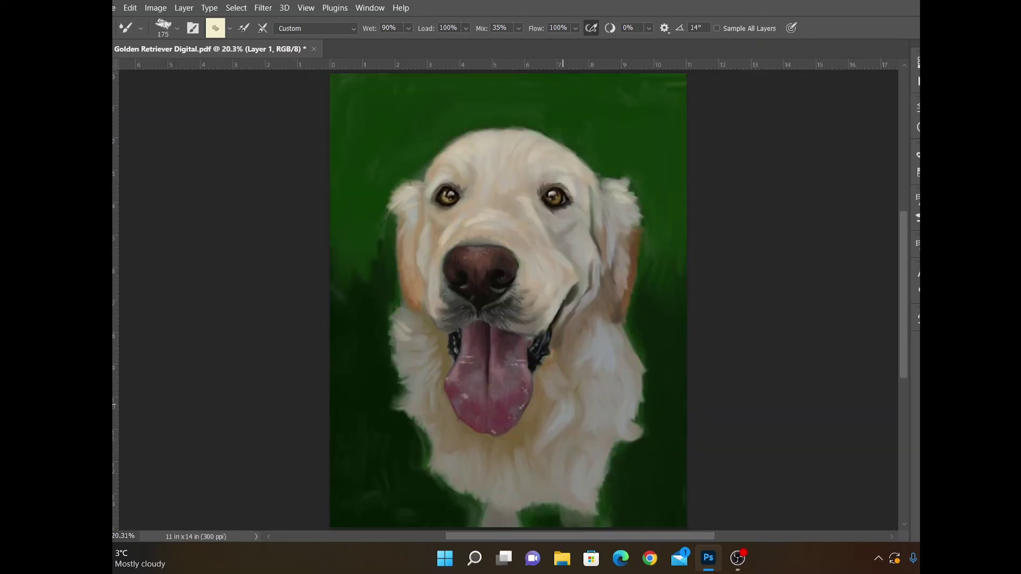
Enlarge the brush to 400 px and paint broad cream fur highlights across the chest.
{"action": "key", "text": "ctrl+0"}
{"action": "key", "text": "bracketright"}
{"action": "key", "text": "bracketright"}
{"action": "key", "text": "bracketright"}
{"action": "key", "text": "bracketright"}
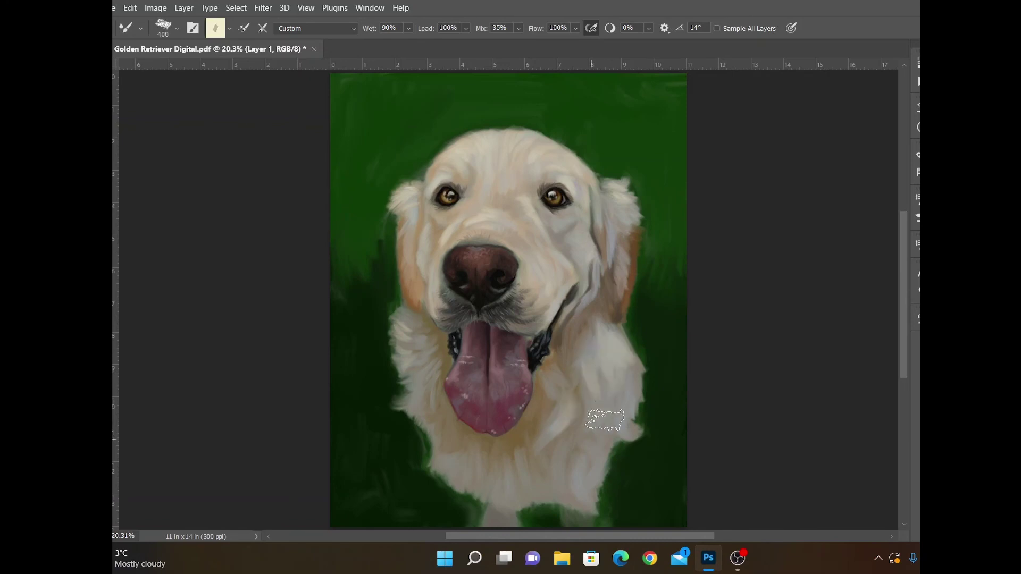
{"action": "left_click_drag", "start_coordinate": [499, 471], "coordinate": [499, 492]}
{"action": "left_click_drag", "start_coordinate": [553, 476], "coordinate": [574, 444]}
Pick an olive brown and shade between the chest fur strands with a smaller brush.
{"action": "left_click", "coordinate": [95, 452]}
{"action": "left_click", "coordinate": [761, 358]}
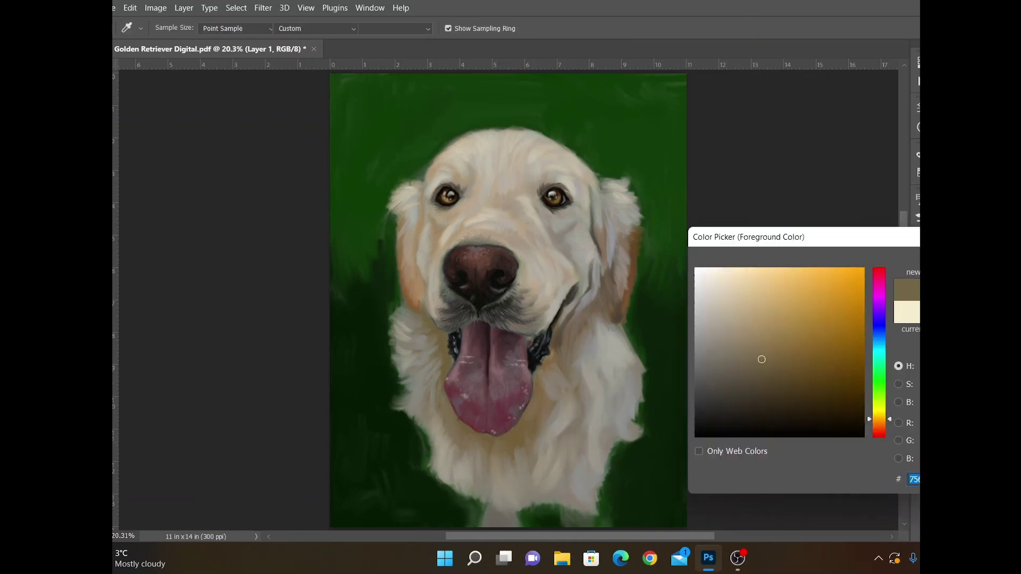
{"action": "key", "text": "Return"}
{"action": "key", "text": "bracketleft"}
{"action": "key", "text": "bracketleft"}
{"action": "key", "text": "bracketleft"}
{"action": "key", "text": "bracketleft"}
Pick a medium green and paint grass blades over both lower edges of the chest at 175 px.
{"action": "left_click", "coordinate": [96, 452]}
{"action": "left_click", "coordinate": [879, 389]}
{"action": "left_click", "coordinate": [843, 383]}
{"action": "key", "text": "Return"}
{"action": "mouse_move", "coordinate": [617, 487]}
{"action": "left_mouse_down"}
{"action": "mouse_move", "coordinate": [632, 464]}
{"action": "mouse_move", "coordinate": [599, 457]}
{"action": "mouse_move", "coordinate": [623, 444]}
{"action": "left_mouse_up"}
{"action": "left_click_drag", "start_coordinate": [648, 441], "coordinate": [638, 426]}
{"action": "mouse_move", "coordinate": [473, 503]}
{"action": "left_mouse_down"}
{"action": "mouse_move", "coordinate": [491, 469]}
{"action": "mouse_move", "coordinate": [459, 451]}
{"action": "left_mouse_up"}
{"action": "left_click_drag", "start_coordinate": [455, 516], "coordinate": [440, 485]}
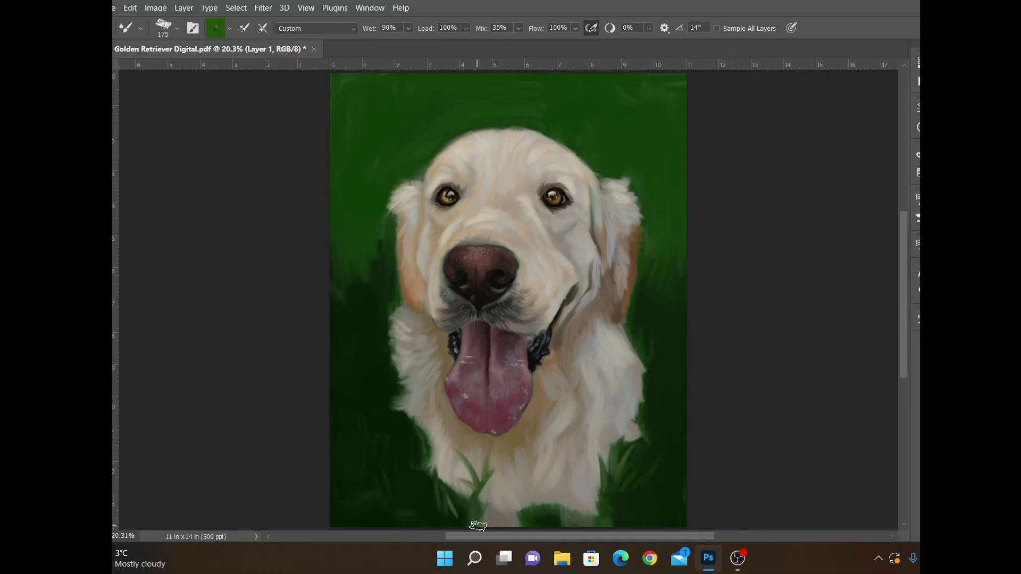
Paint grass blades along the base of the chest and over the dark background on the left-hand side.
{"action": "left_click_drag", "start_coordinate": [490, 524], "coordinate": [517, 496]}
{"action": "left_click_drag", "start_coordinate": [549, 514], "coordinate": [547, 488]}
{"action": "mouse_move", "coordinate": [377, 467]}
{"action": "left_mouse_down"}
{"action": "mouse_move", "coordinate": [340, 457]}
{"action": "mouse_move", "coordinate": [332, 404]}
{"action": "mouse_move", "coordinate": [343, 332]}
{"action": "mouse_move", "coordinate": [366, 302]}
{"action": "left_mouse_up"}
{"action": "left_click_drag", "start_coordinate": [346, 495], "coordinate": [331, 468]}
{"action": "left_click_drag", "start_coordinate": [400, 527], "coordinate": [406, 515]}
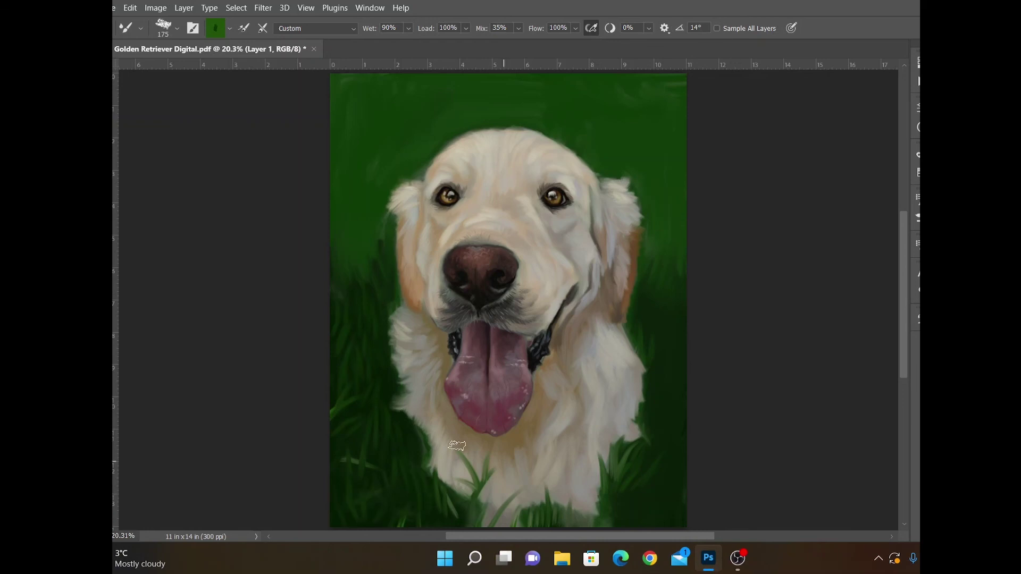
Paint grass blades over the dark background on the right-hand side, from the canvas base up beside the ear.
{"action": "left_click_drag", "start_coordinate": [640, 525], "coordinate": [663, 493]}
{"action": "left_click_drag", "start_coordinate": [653, 507], "coordinate": [643, 483]}
{"action": "left_click_drag", "start_coordinate": [616, 526], "coordinate": [641, 435]}
{"action": "scroll", "coordinate": [649, 417], "scroll_direction": "right", "scroll_amount": 1}
{"action": "left_click_drag", "start_coordinate": [651, 490], "coordinate": [665, 469]}
{"action": "scroll", "coordinate": [636, 497], "scroll_direction": "right", "scroll_amount": 1}
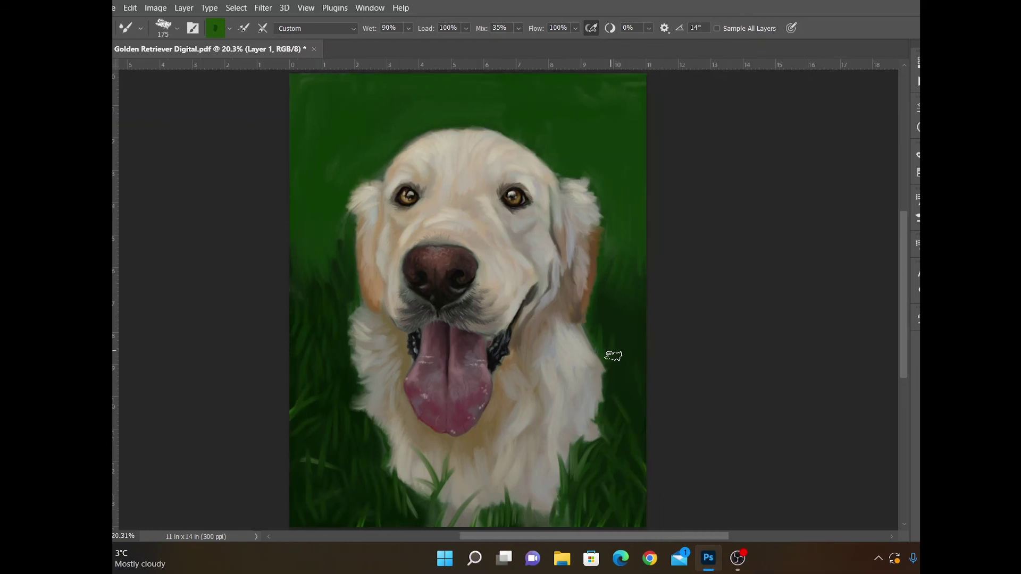
{"action": "scroll", "coordinate": [613, 356], "scroll_direction": "left", "scroll_amount": 2}
{"action": "left_click_drag", "start_coordinate": [648, 336], "coordinate": [658, 234]}
{"action": "left_click_drag", "start_coordinate": [584, 520], "coordinate": [581, 483]}
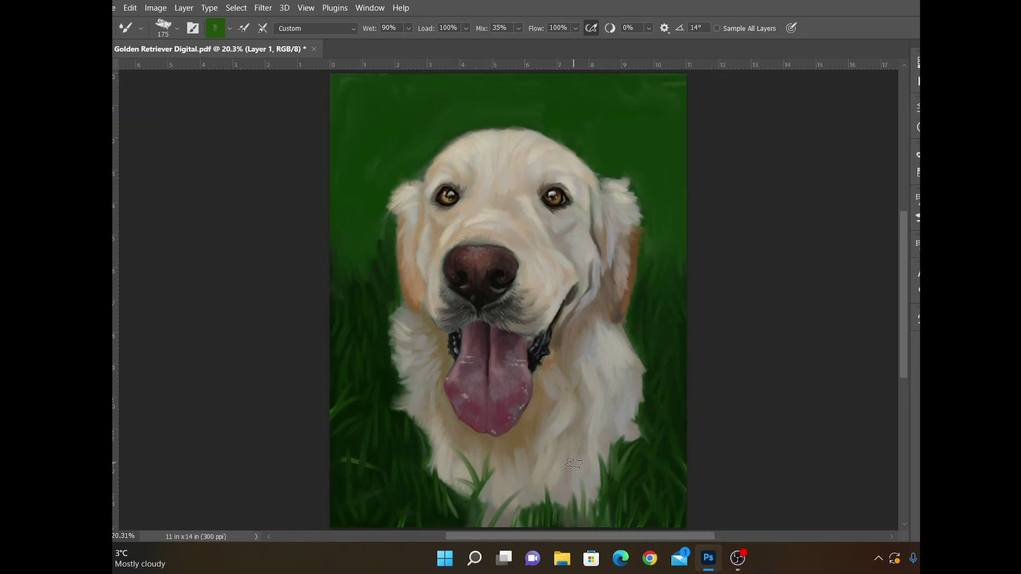
Add more grass blades overlapping the base and right-hand edge of the chest fur.
{"action": "left_click_drag", "start_coordinate": [498, 517], "coordinate": [495, 486]}
{"action": "left_click_drag", "start_coordinate": [612, 455], "coordinate": [613, 421]}
{"action": "left_click_drag", "start_coordinate": [641, 425], "coordinate": [641, 403]}
{"action": "left_click_drag", "start_coordinate": [650, 425], "coordinate": [656, 405]}
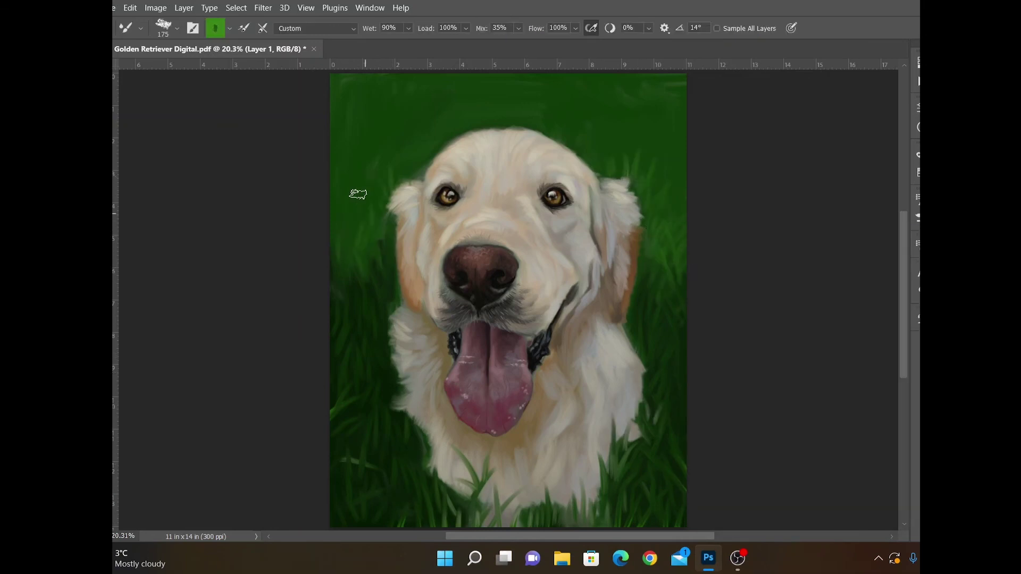
Brush brighter green grass blades into the upper background beside the left-hand ear and above it.
{"action": "left_click_drag", "start_coordinate": [357, 218], "coordinate": [361, 189]}
{"action": "mouse_move", "coordinate": [407, 178]}
{"action": "left_mouse_down"}
{"action": "mouse_move", "coordinate": [410, 155]}
{"action": "mouse_move", "coordinate": [387, 166]}
{"action": "left_mouse_up"}
{"action": "left_click_drag", "start_coordinate": [355, 216], "coordinate": [357, 190]}
{"action": "mouse_move", "coordinate": [381, 159]}
{"action": "left_mouse_down"}
{"action": "mouse_move", "coordinate": [385, 133]}
{"action": "mouse_move", "coordinate": [360, 115]}
{"action": "left_mouse_up"}
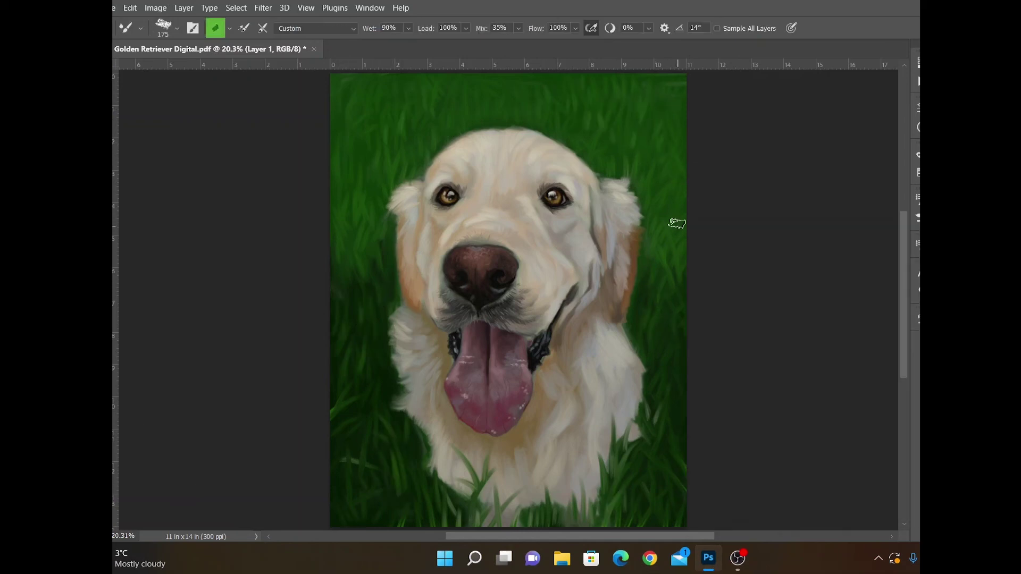
Pick an off-white and paint thin whiskers on both cheeks and fine hairs above the eyes at 25 px.
{"action": "left_click", "coordinate": [96, 415]}
{"action": "left_click", "coordinate": [700, 291]}
{"action": "key", "text": "Return"}
{"action": "key", "text": "ctrl+plus"}
{"action": "key", "text": "ctrl+plus"}
{"action": "key", "text": "ctrl+plus"}
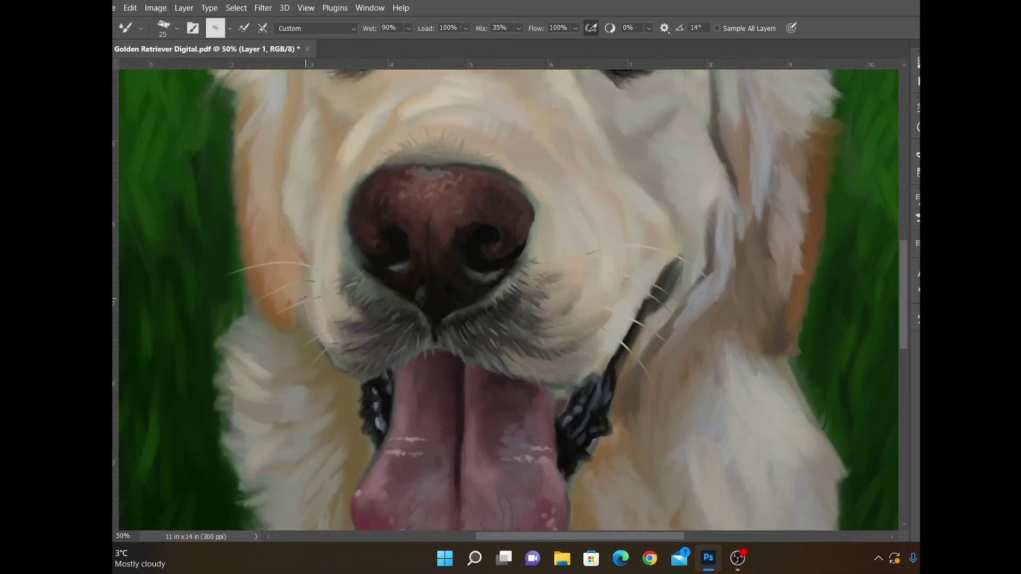
{"action": "scroll", "coordinate": [502, 337], "scroll_direction": "up", "scroll_amount": 5}
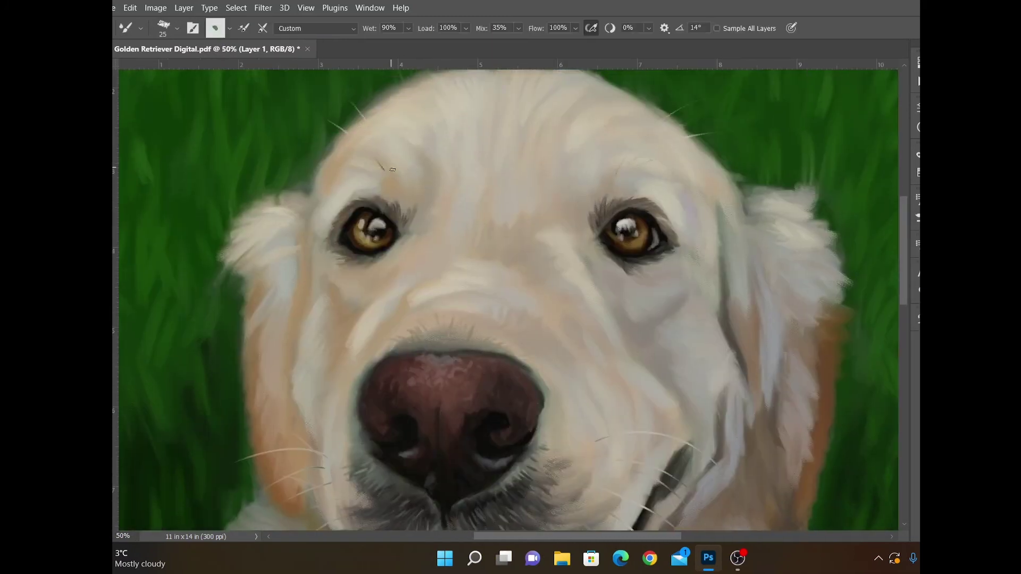
{"action": "scroll", "coordinate": [518, 277], "scroll_direction": "up", "scroll_amount": 1}
Flick off-white fur tufts along the outer edges of the ears, head and neck, enlarging the brush to 125 px.
{"action": "key", "text": "ctrl+0"}
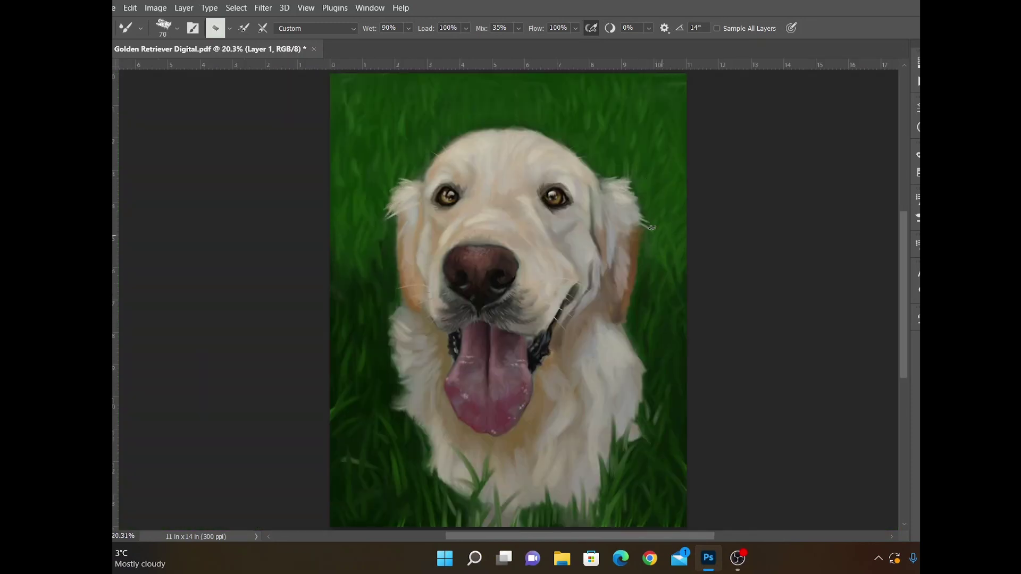
{"action": "left_click", "coordinate": [393, 350]}
{"action": "key", "text": "bracketright"}
{"action": "key", "text": "bracketright"}
{"action": "key", "text": "bracketright"}
{"action": "key", "text": "bracketright"}
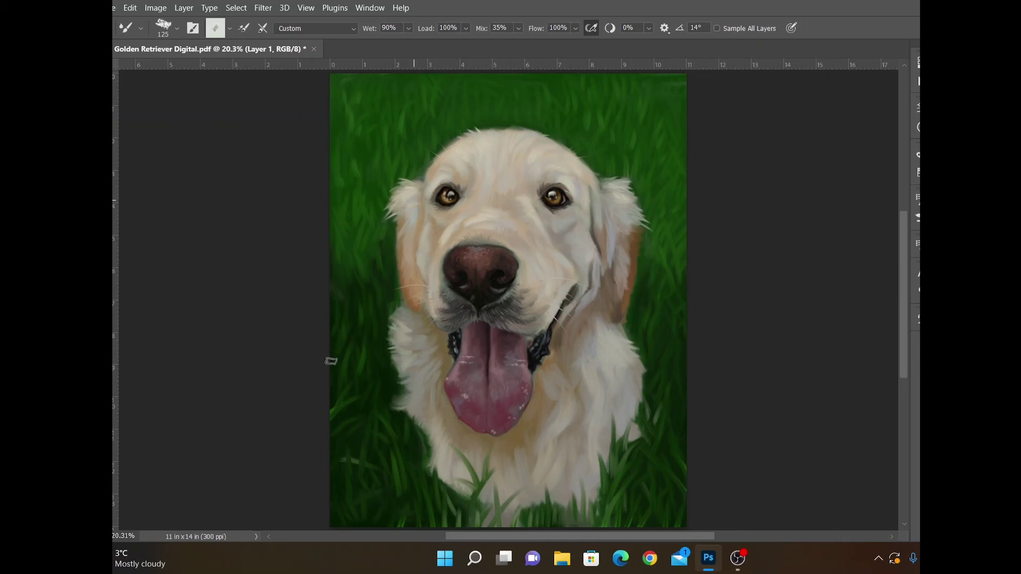
Reduce the brush to 45 px and add short strokes to the grass in the lower-left corner of the painting.
{"action": "key", "text": "ctrl+plus"}
{"action": "key", "text": "ctrl+plus"}
{"action": "key", "text": "ctrl+plus"}
{"action": "left_click_drag", "start_coordinate": [379, 494], "coordinate": [649, 70]}
{"action": "key", "text": "bracketleft"}
{"action": "key", "text": "bracketleft"}
{"action": "key", "text": "bracketleft"}
{"action": "key", "text": "bracketleft"}
{"action": "key", "text": "bracketleft"}
{"action": "key", "text": "bracketleft"}
{"action": "key", "text": "bracketleft"}
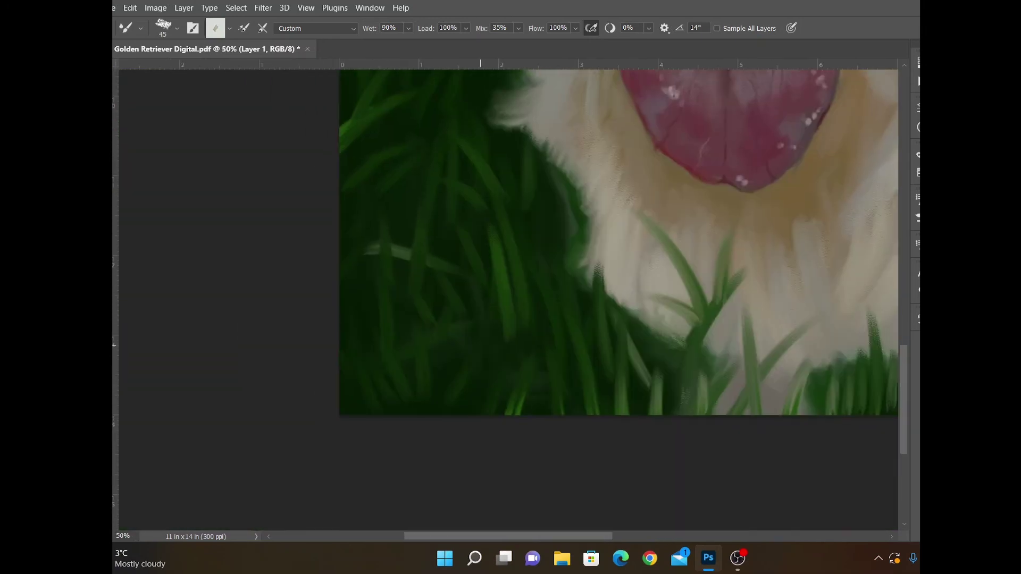
{"action": "left_click_drag", "start_coordinate": [393, 325], "coordinate": [395, 352]}
{"action": "left_click_drag", "start_coordinate": [370, 335], "coordinate": [440, 358]}
{"action": "mouse_move", "coordinate": [450, 325]}
{"action": "left_mouse_down"}
{"action": "mouse_move", "coordinate": [449, 360]}
{"action": "mouse_move", "coordinate": [462, 360]}
{"action": "left_mouse_up"}
{"action": "mouse_move", "coordinate": [444, 346]}
{"action": "left_mouse_down"}
{"action": "mouse_move", "coordinate": [488, 346]}
{"action": "mouse_move", "coordinate": [488, 368]}
{"action": "left_mouse_up"}
{"action": "mouse_move", "coordinate": [499, 358]}
{"action": "left_mouse_down"}
{"action": "mouse_move", "coordinate": [489, 393]}
{"action": "mouse_move", "coordinate": [508, 393]}
{"action": "left_mouse_up"}
{"action": "key", "text": "ctrl+0"}
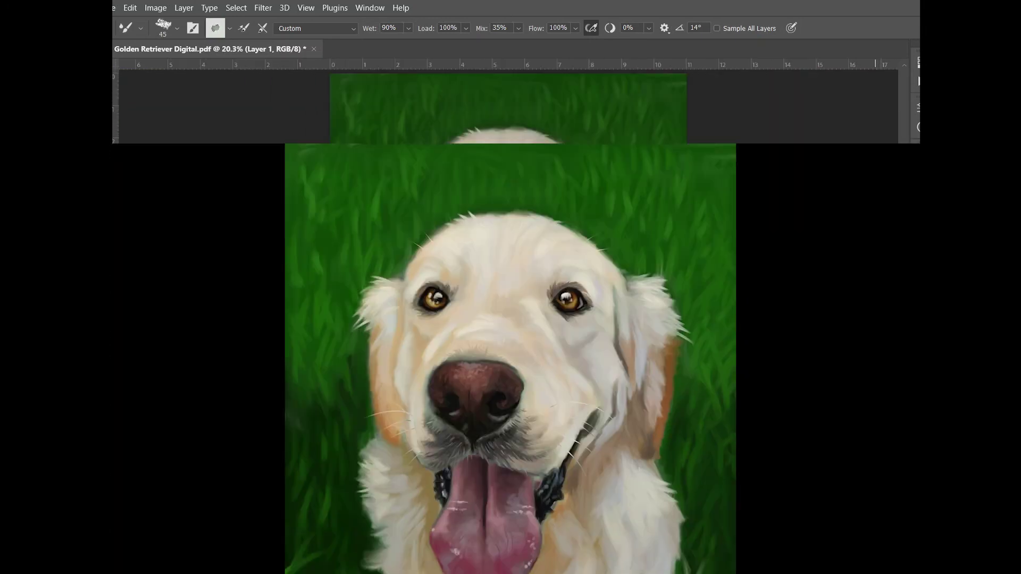